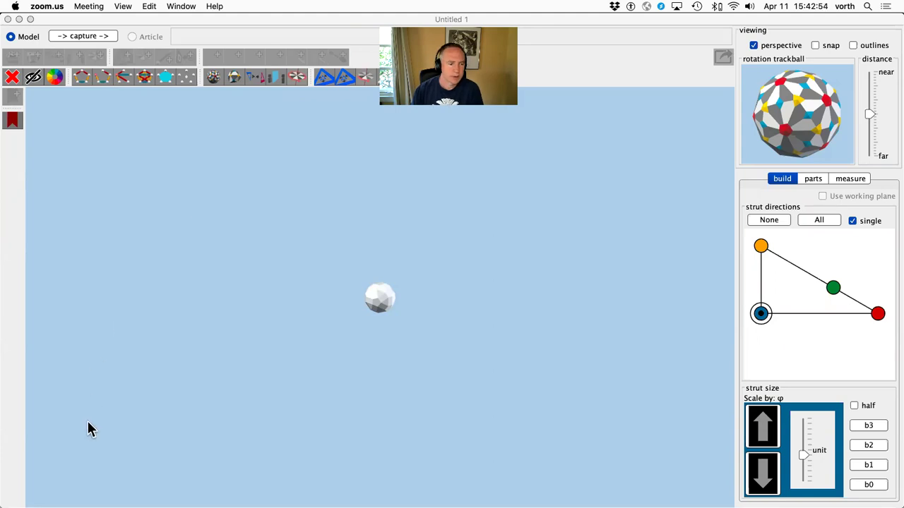
Examine the export formats for 3D renderings, panels and meshes and the available 3D mesh import formats
{"action": "left_click_drag", "start_coordinate": [451, 16], "coordinate": [462, 16]}
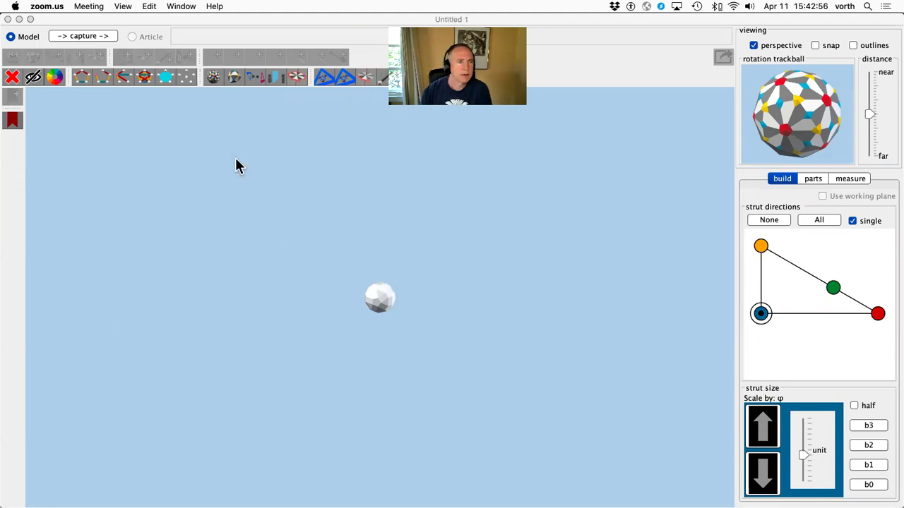
{"action": "left_click", "coordinate": [130, 138]}
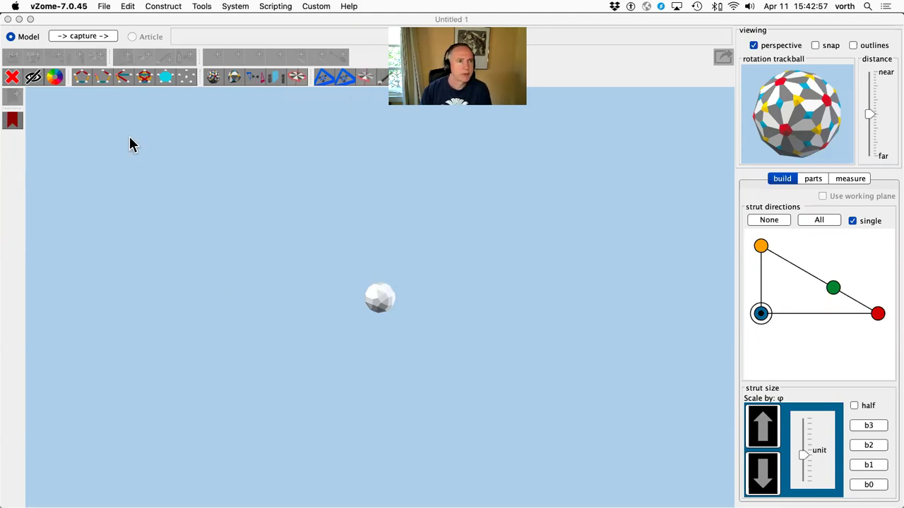
{"action": "left_click", "coordinate": [103, 7]}
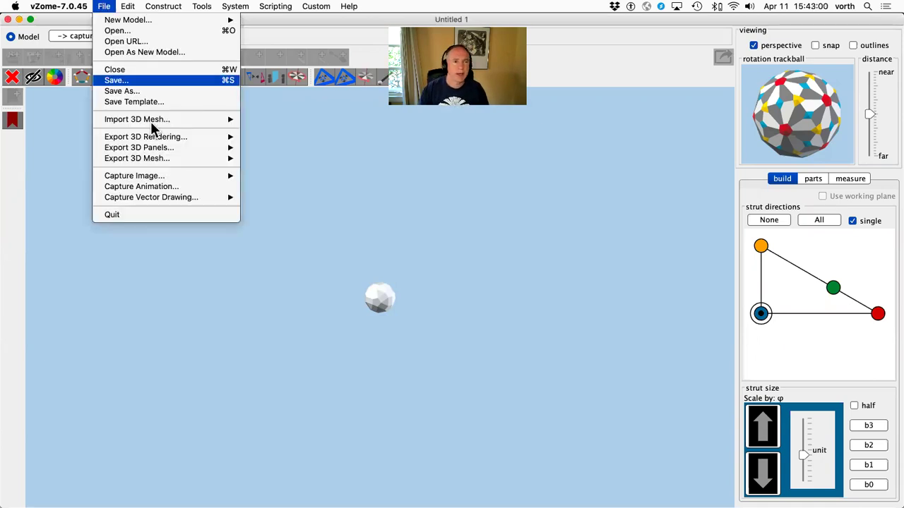
{"action": "mouse_move", "coordinate": [169, 138]}
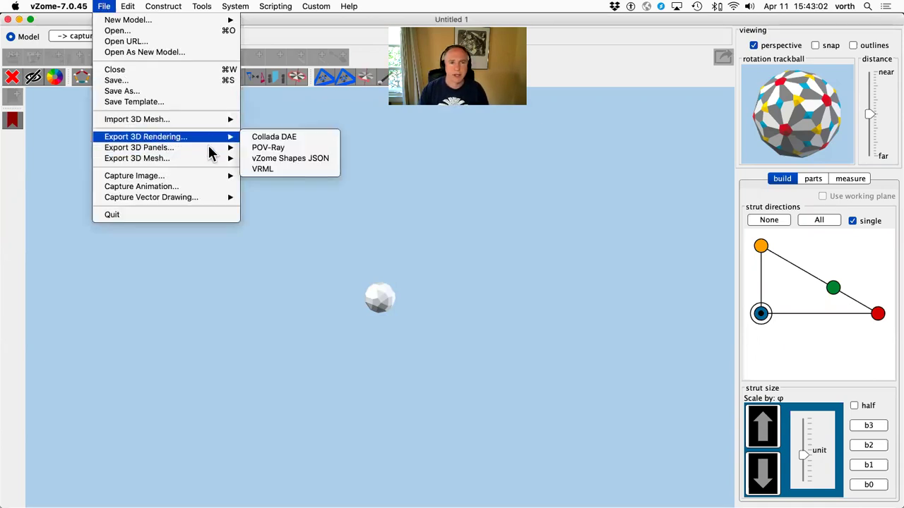
{"action": "mouse_move", "coordinate": [209, 149]}
{"action": "mouse_move", "coordinate": [209, 164]}
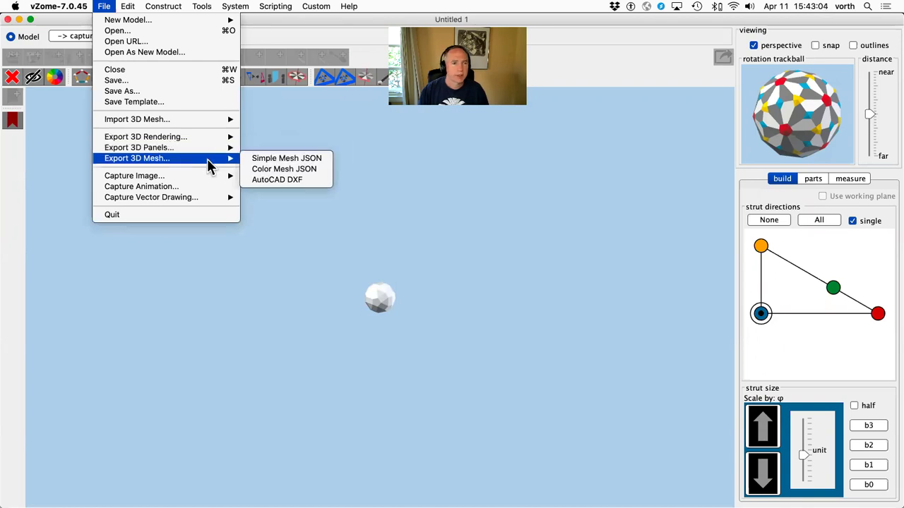
{"action": "mouse_move", "coordinate": [198, 116]}
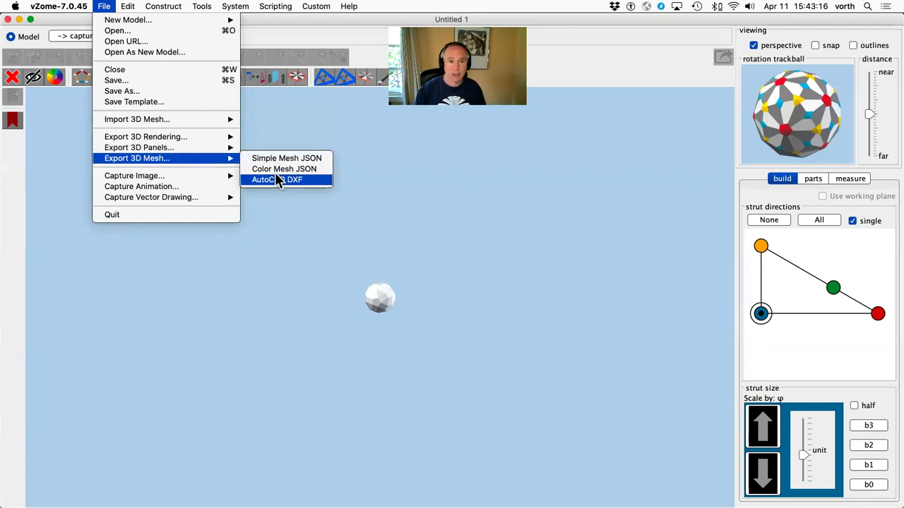
{"action": "mouse_move", "coordinate": [227, 120]}
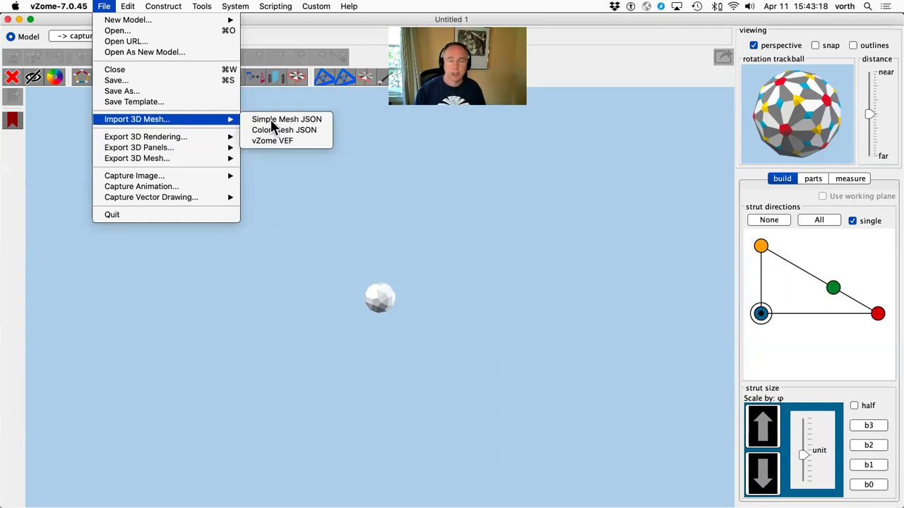
{"action": "left_click", "coordinate": [272, 168]}
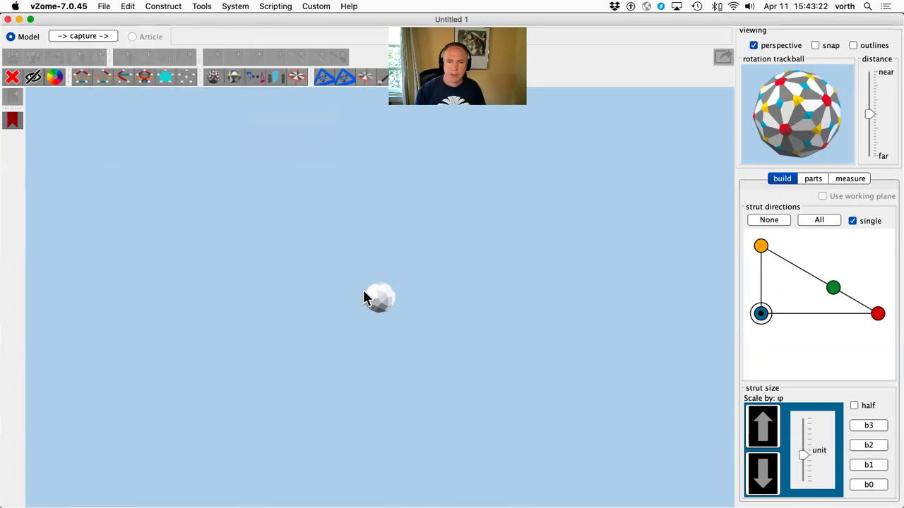
Build a blue strut with a second ball from the origin ball and view the strut's object properties
{"action": "left_click_drag", "start_coordinate": [407, 289], "coordinate": [462, 312]}
{"action": "right_click", "coordinate": [417, 289]}
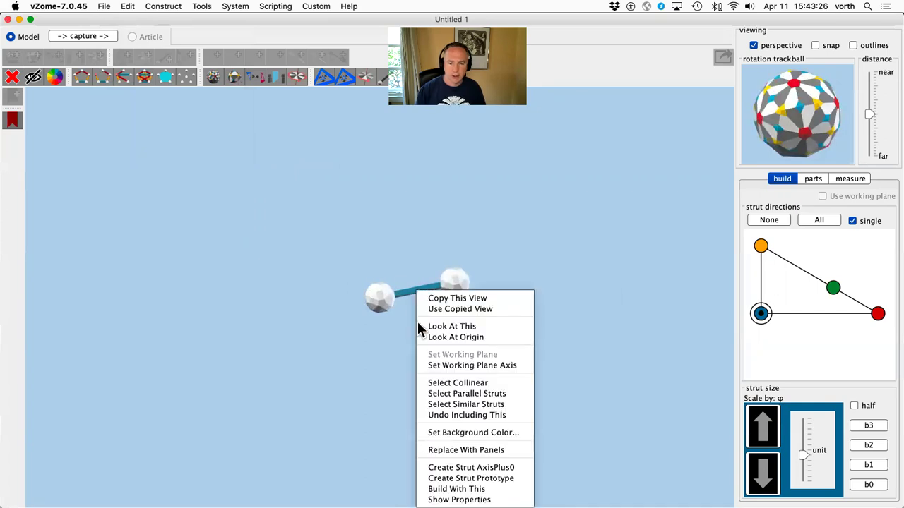
{"action": "left_click", "coordinate": [459, 499]}
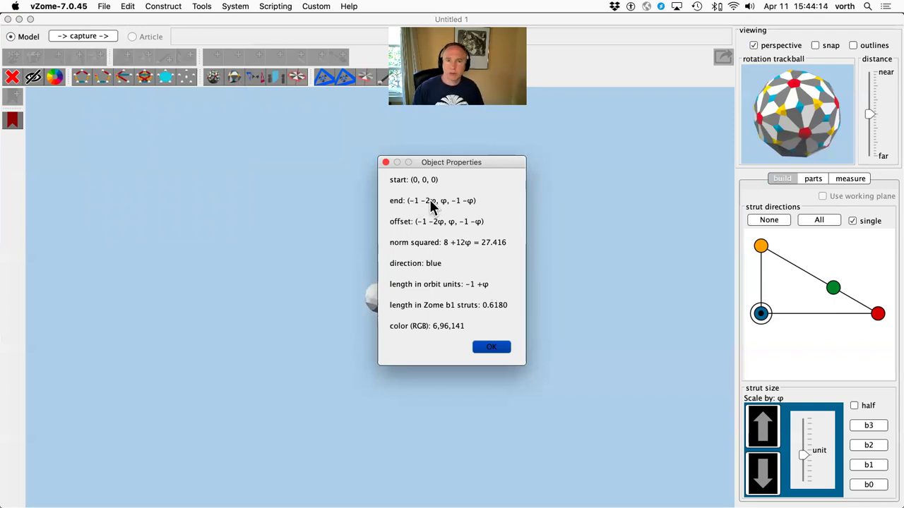
{"action": "left_click", "coordinate": [485, 346]}
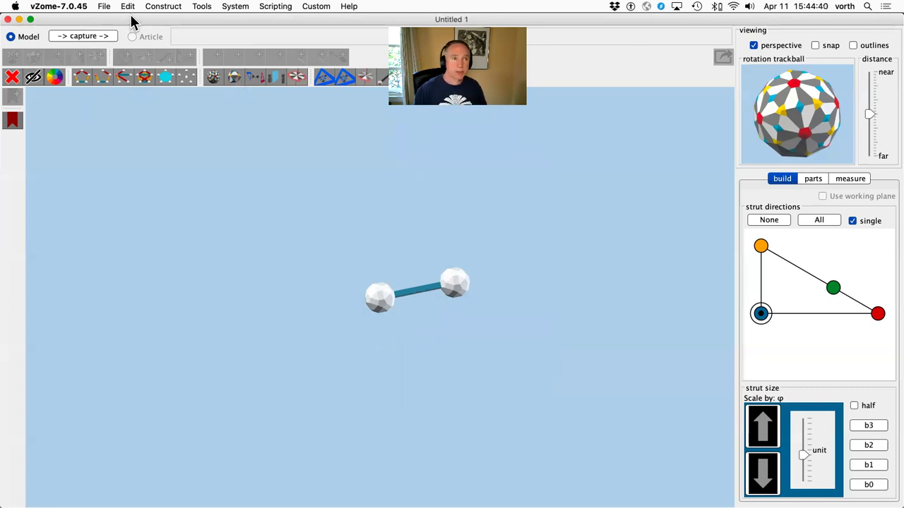
Copy the blue strut with both balls and paste its mesh JSON into the empty Untitled-1 file in Visual Studio Code
{"action": "left_click", "coordinate": [415, 295]}
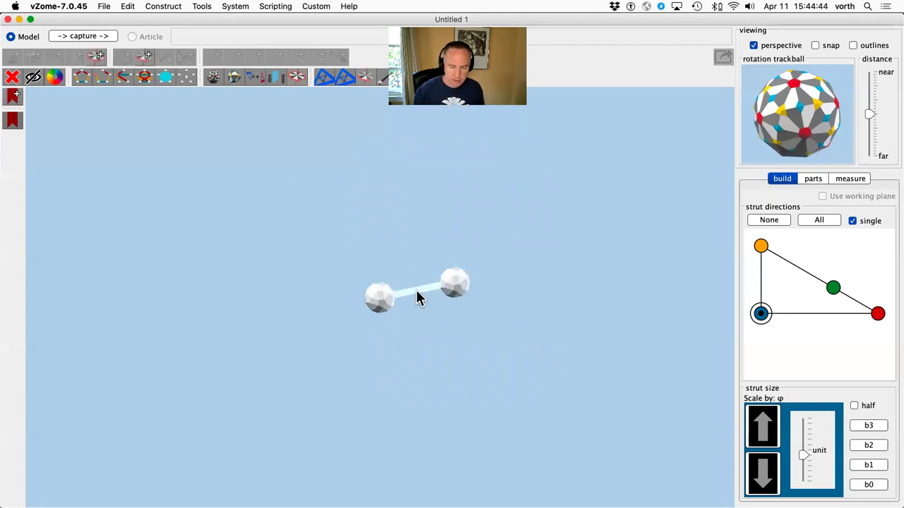
{"action": "key", "text": "alt+super+a"}
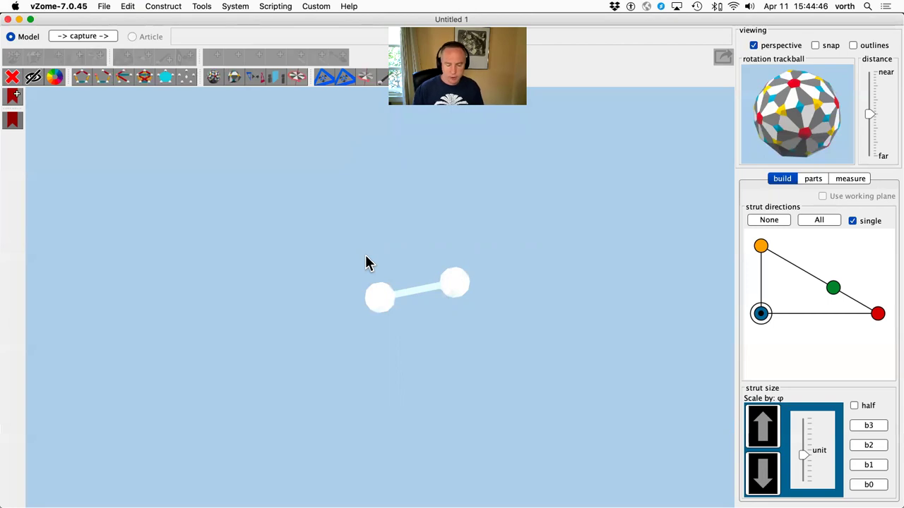
{"action": "left_click", "coordinate": [106, 7]}
{"action": "mouse_move", "coordinate": [187, 119]}
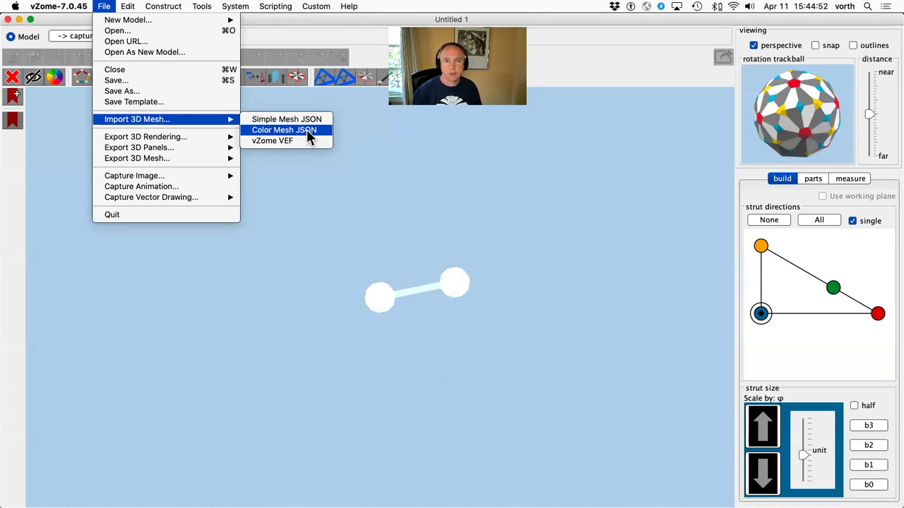
{"action": "left_click", "coordinate": [358, 188]}
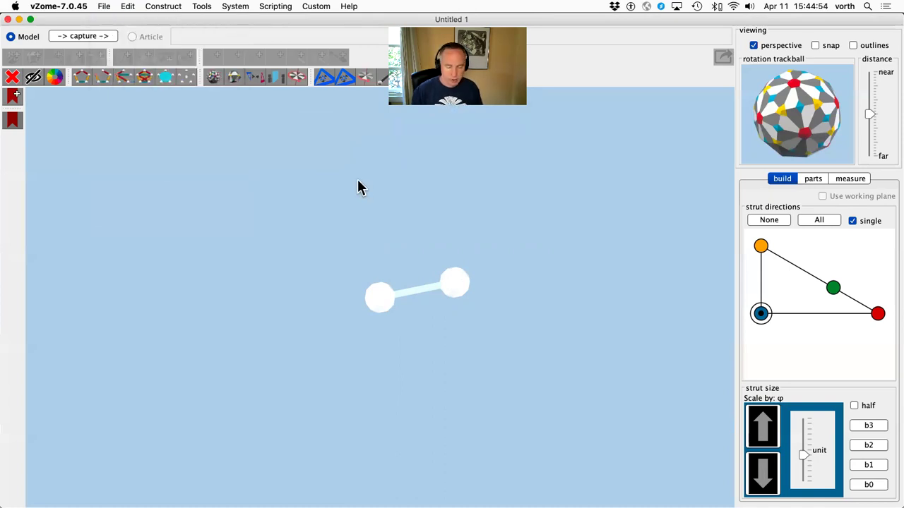
{"action": "key", "text": "super+Tab"}
{"action": "key", "text": "super+Tab"}
{"action": "key", "text": "super+Tab"}
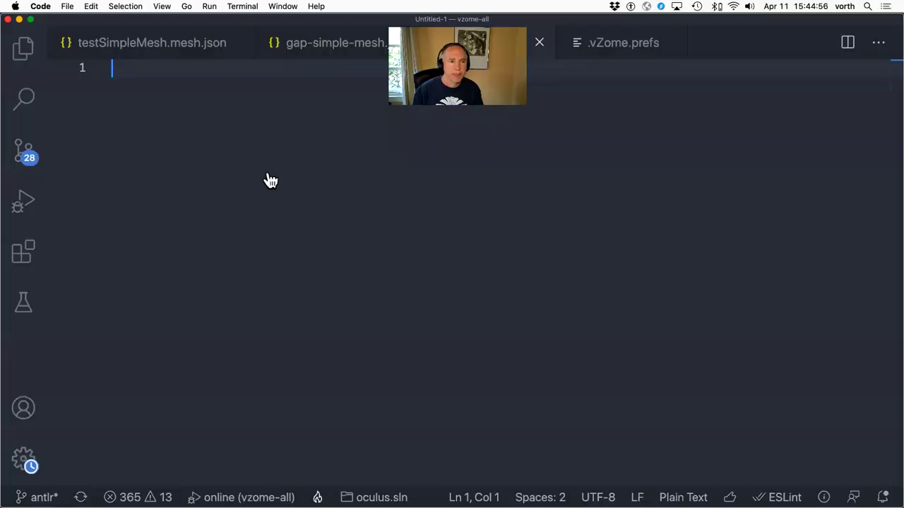
{"action": "key", "text": "super+v"}
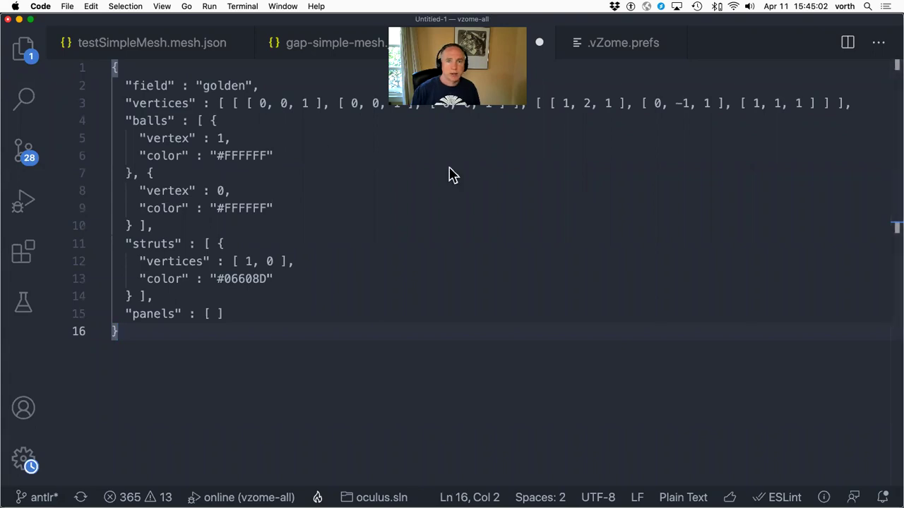
Examine the vertices array of the pasted JSON and the three coordinates of its first vertex
{"action": "left_click", "coordinate": [253, 103]}
{"action": "left_click_drag", "start_coordinate": [219, 103], "coordinate": [835, 98]}
{"action": "left_click", "coordinate": [763, 102]}
{"action": "left_click_drag", "start_coordinate": [230, 103], "coordinate": [528, 104]}
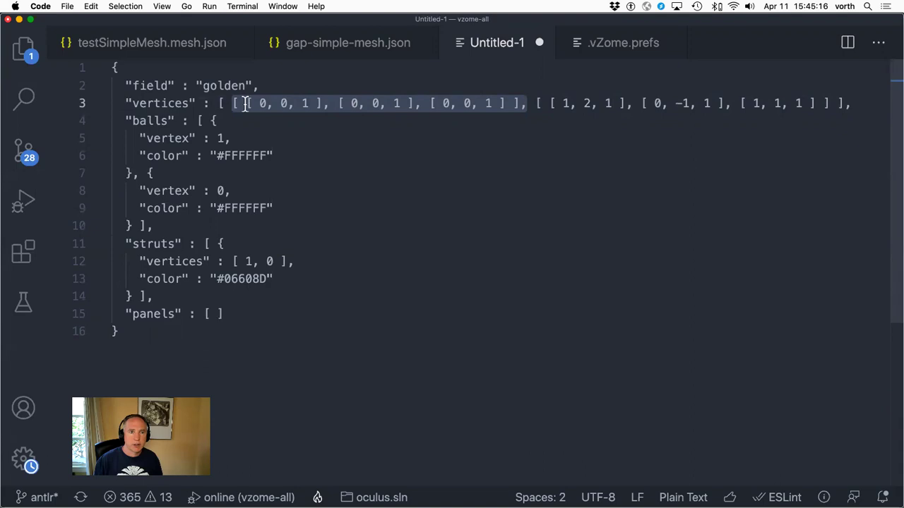
{"action": "left_click", "coordinate": [245, 104]}
{"action": "left_click", "coordinate": [324, 103], "text": "shift"}
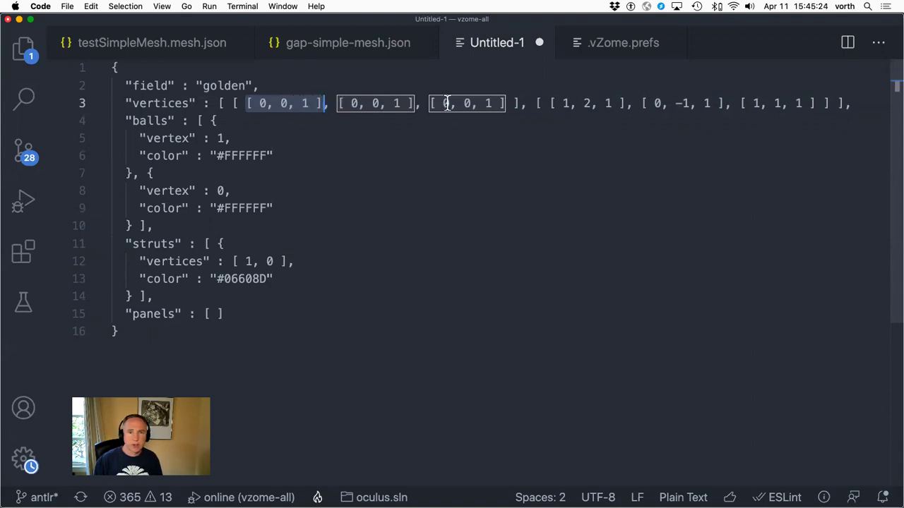
{"action": "left_click_drag", "start_coordinate": [513, 104], "coordinate": [246, 104]}
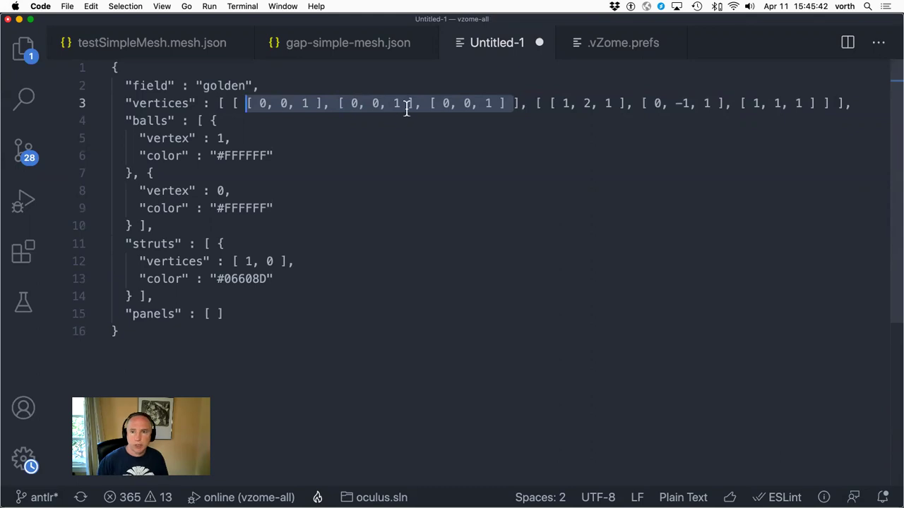
Examine the second vertex's coordinates and the balls, struts and panels sections of the JSON
{"action": "left_click", "coordinate": [535, 103]}
{"action": "key", "text": "shift+Right"}
{"action": "key", "text": "shift+Right"}
{"action": "key", "text": "shift+Right"}
{"action": "key", "text": "shift+Right"}
{"action": "key", "text": "shift+Right"}
{"action": "key", "text": "shift+Right"}
{"action": "key", "text": "shift+Right"}
{"action": "key", "text": "shift+Right"}
{"action": "key", "text": "shift+Right"}
{"action": "key", "text": "shift+Right"}
{"action": "key", "text": "shift+Right"}
{"action": "key", "text": "shift+Right"}
{"action": "left_click", "coordinate": [569, 103]}
{"action": "key", "text": "Left"}
{"action": "key", "text": "Left"}
{"action": "key", "text": "Left"}
{"action": "key", "text": "shift+Right"}
{"action": "key", "text": "shift+Right"}
{"action": "key", "text": "shift+Right"}
{"action": "key", "text": "shift+Right"}
{"action": "key", "text": "shift+Right"}
{"action": "key", "text": "shift+Right"}
{"action": "key", "text": "shift+Right"}
{"action": "key", "text": "shift+Right"}
{"action": "key", "text": "shift+Right"}
{"action": "key", "text": "shift+Right"}
{"action": "key", "text": "shift+Right"}
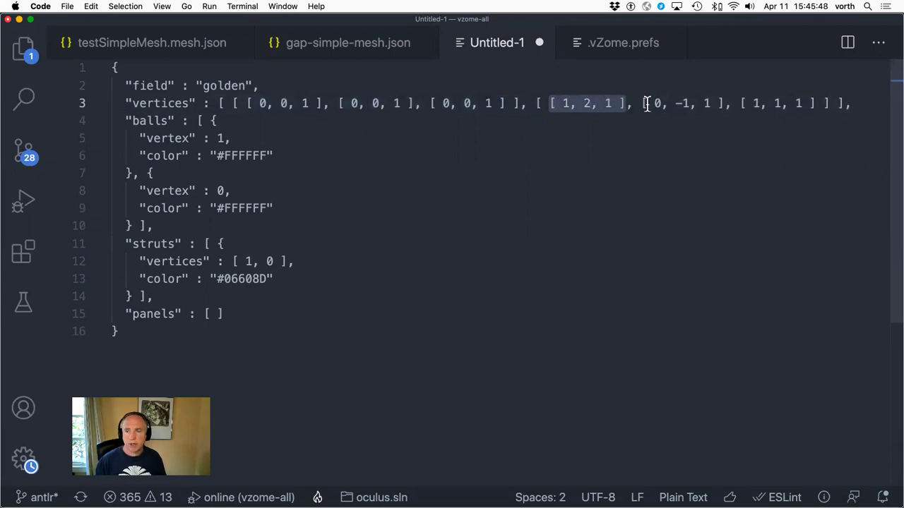
{"action": "left_click_drag", "start_coordinate": [641, 103], "coordinate": [730, 103]}
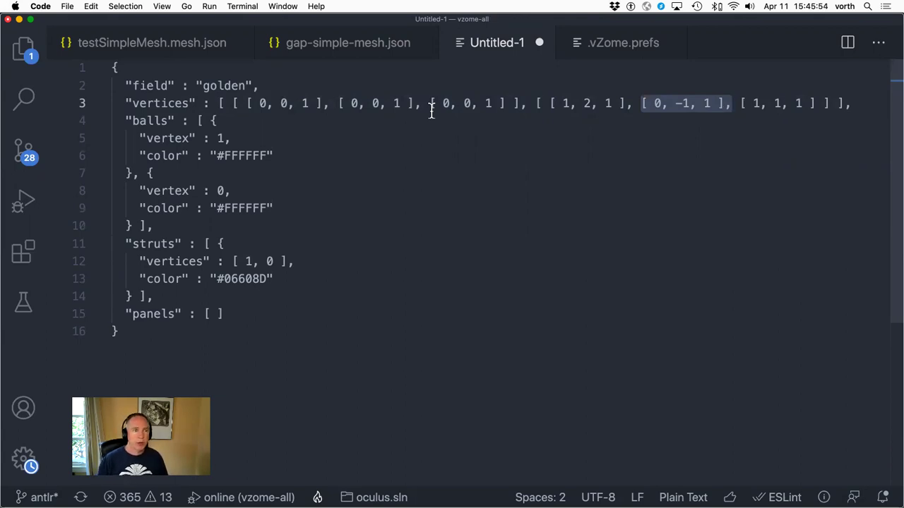
{"action": "left_click_drag", "start_coordinate": [133, 119], "coordinate": [244, 308]}
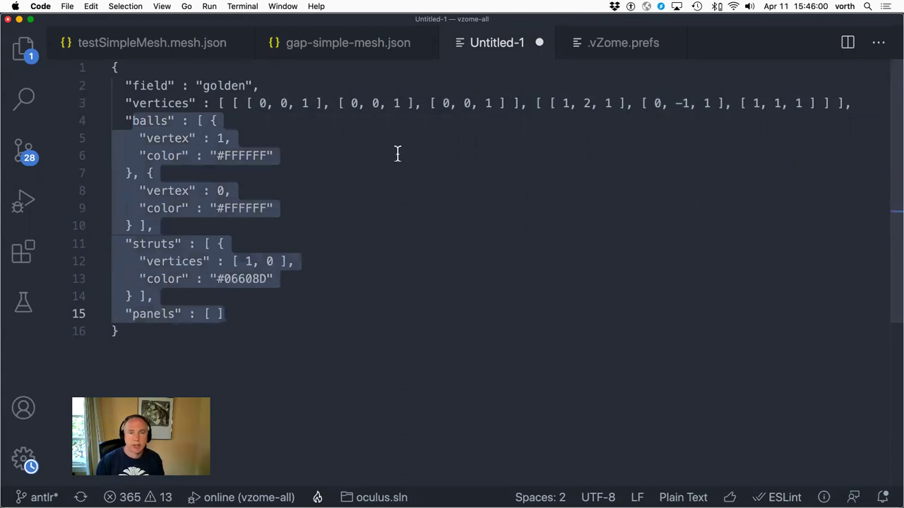
Switch back to vZome and deselect the strut and both balls
{"action": "key", "text": "super+Tab"}
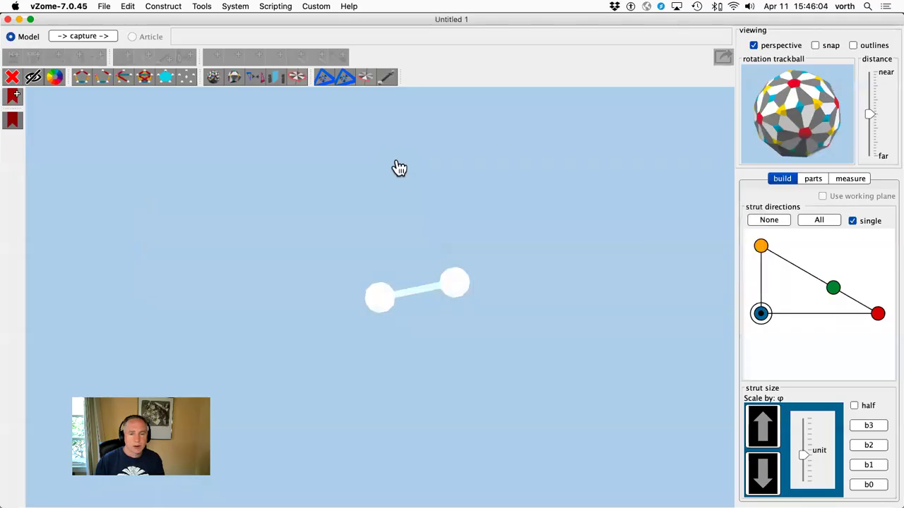
{"action": "left_click", "coordinate": [468, 248]}
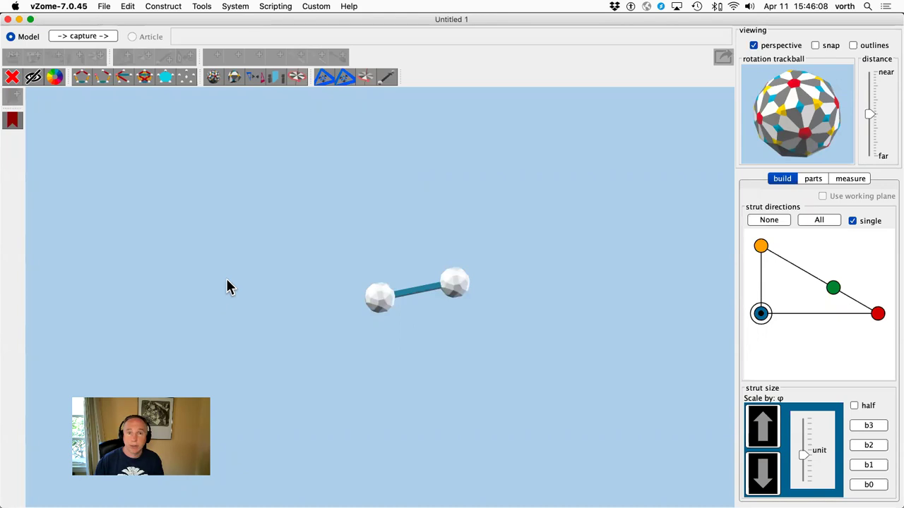
{"action": "key", "text": "super+Tab"}
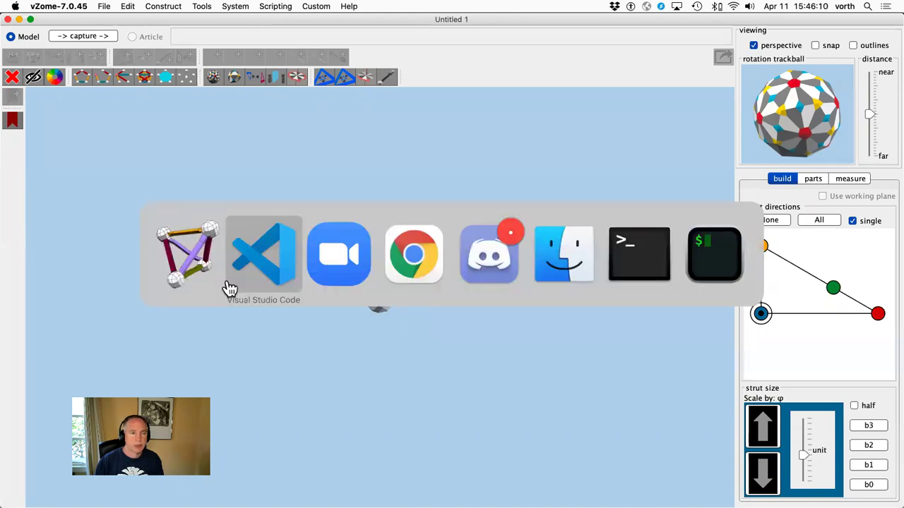
{"action": "key", "text": "super+shift+Tab"}
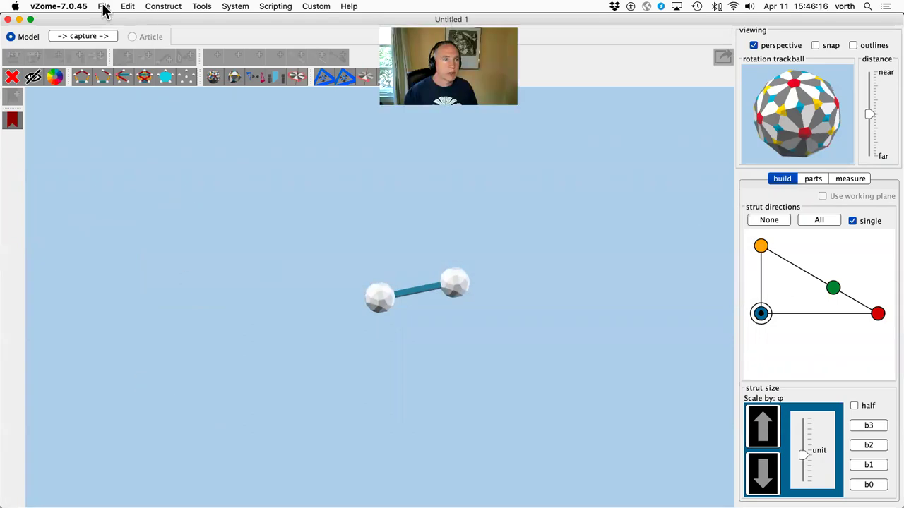
Import gap-simple-mesh.json as a Simple Mesh JSON, keeping the default scale and rotation quaternion
{"action": "left_click", "coordinate": [103, 10]}
{"action": "mouse_move", "coordinate": [141, 120]}
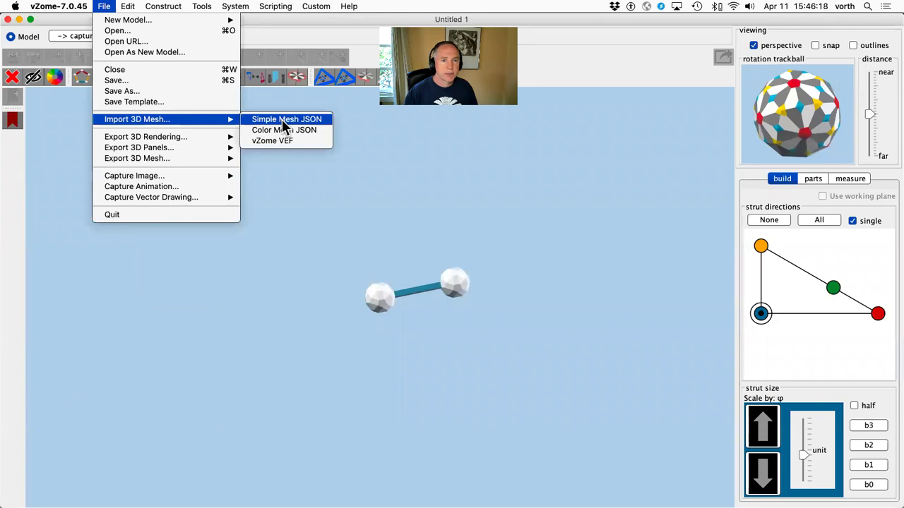
{"action": "left_click", "coordinate": [282, 119]}
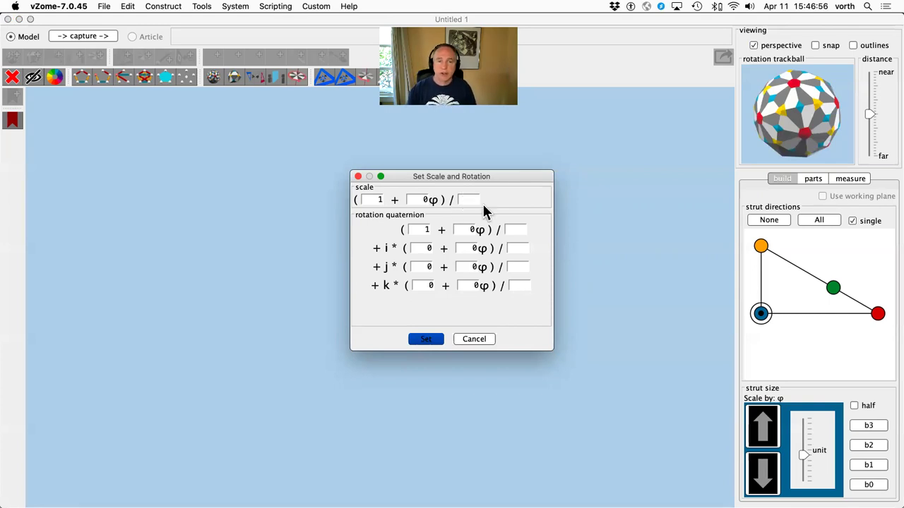
{"action": "left_click", "coordinate": [427, 341]}
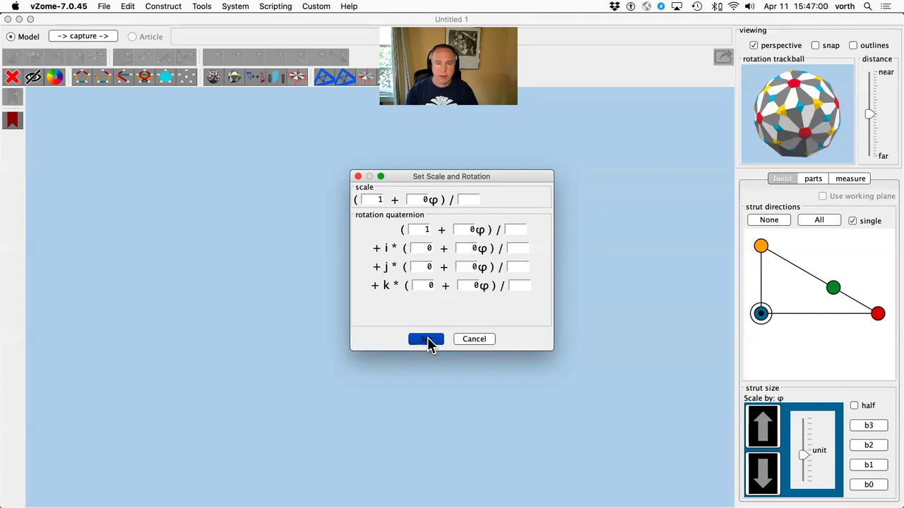
{"action": "key", "text": "super+o"}
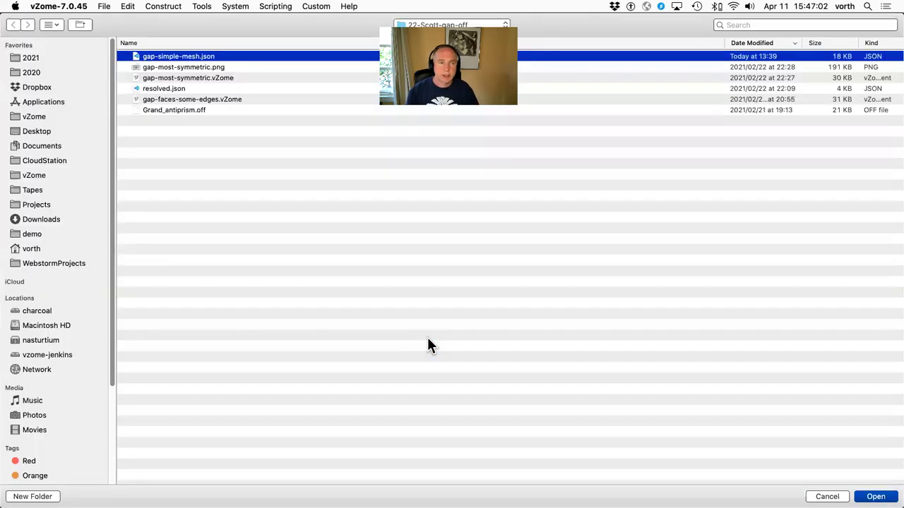
{"action": "double_click", "coordinate": [192, 56]}
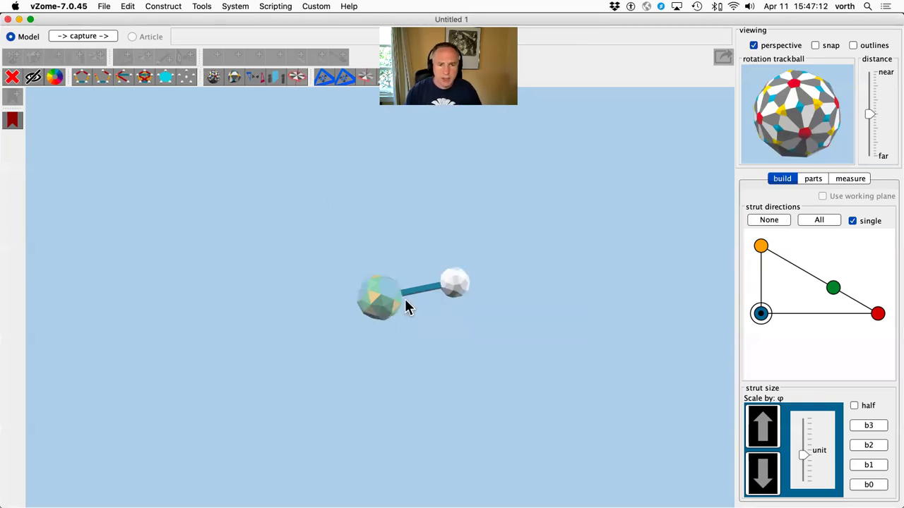
Delete the blue strut and its white ball next to the imported mesh
{"action": "scroll", "coordinate": [397, 323], "scroll_direction": "up", "scroll_amount": 5}
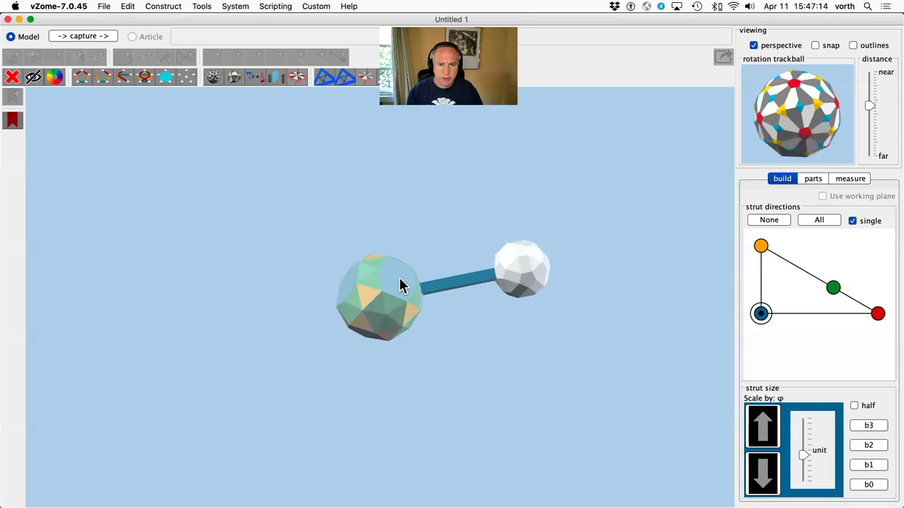
{"action": "left_click", "coordinate": [460, 278]}
{"action": "key", "text": "super+alt+a"}
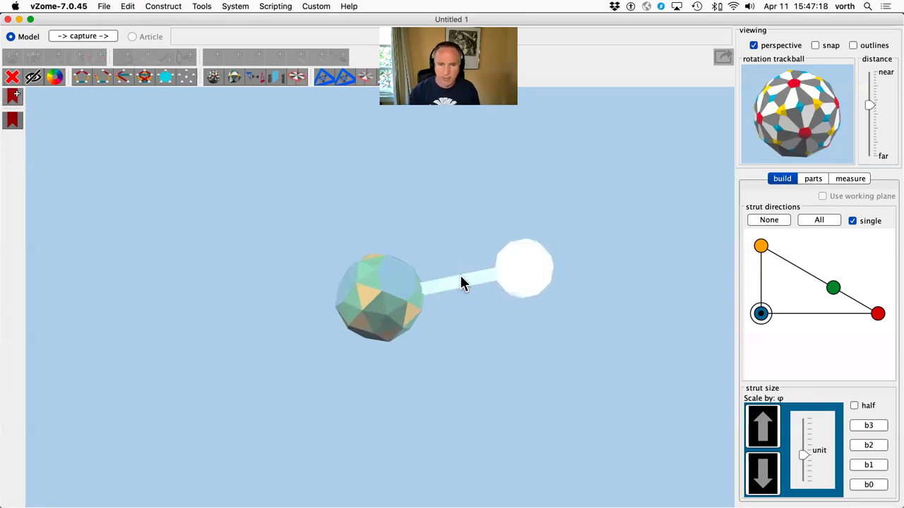
{"action": "key", "text": "Delete"}
{"action": "left_click_drag", "start_coordinate": [474, 262], "coordinate": [509, 297]}
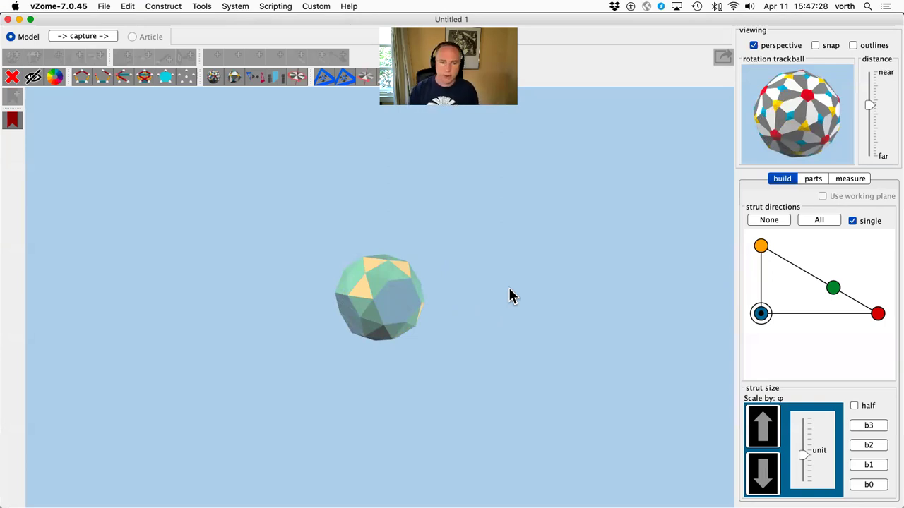
Select the whole imported mesh, scale it up three times and clear the selection
{"action": "scroll", "coordinate": [493, 305], "scroll_direction": "up", "scroll_amount": 2}
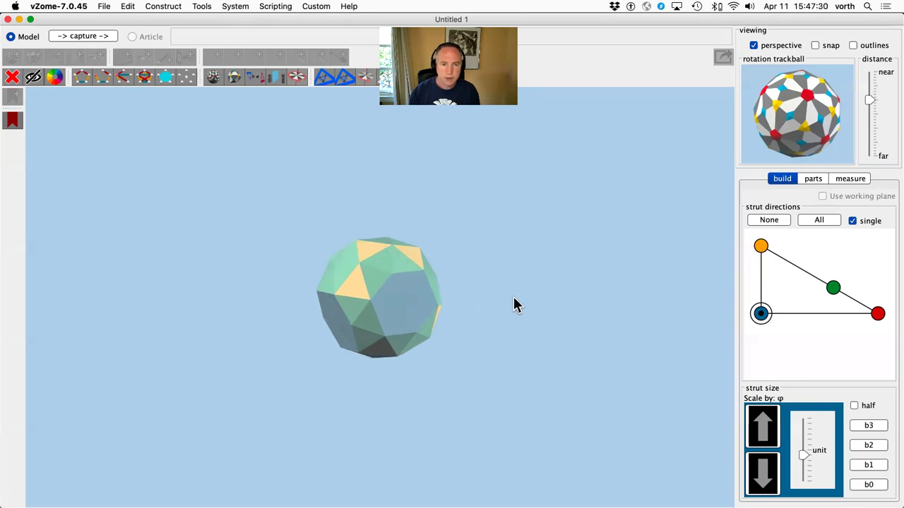
{"action": "left_click_drag", "start_coordinate": [507, 282], "coordinate": [505, 280]}
{"action": "key", "text": "super+a"}
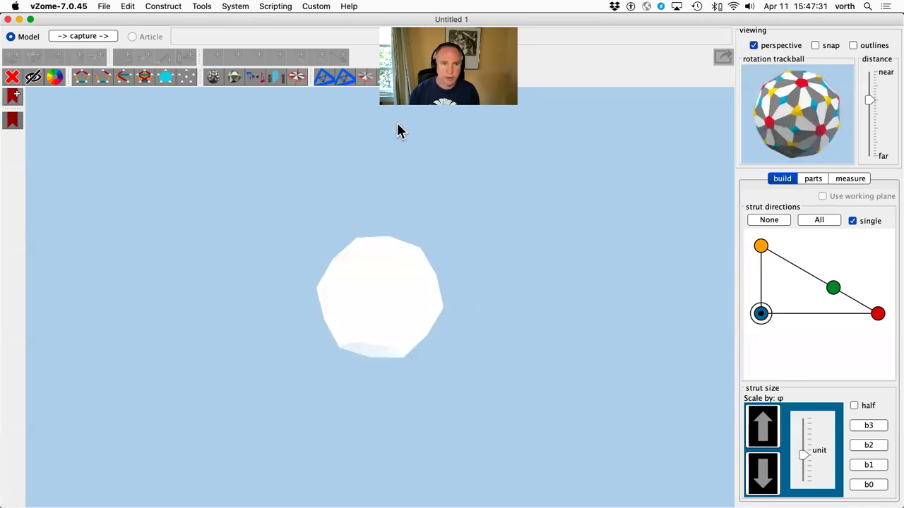
{"action": "left_click", "coordinate": [346, 78]}
{"action": "left_click", "coordinate": [346, 77]}
{"action": "left_click", "coordinate": [346, 77]}
{"action": "scroll", "coordinate": [665, 228], "scroll_direction": "down", "scroll_amount": 3}
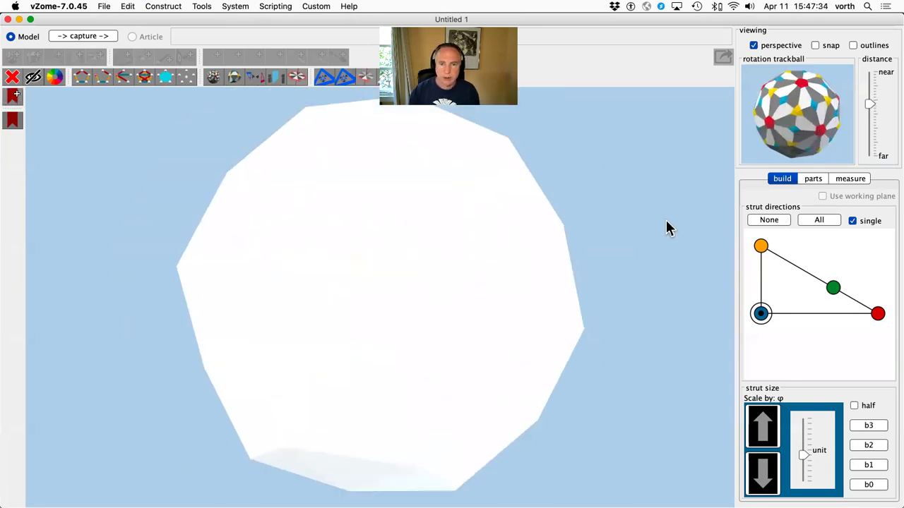
{"action": "left_click", "coordinate": [583, 255]}
{"action": "left_click_drag", "start_coordinate": [581, 270], "coordinate": [555, 309]}
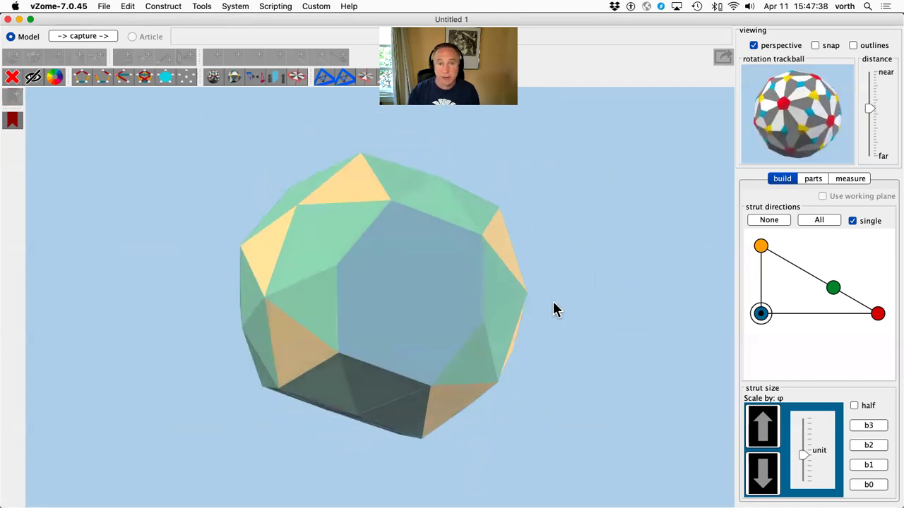
Delete triangular panels from one part of the large blue face and from the layers behind it to open the mesh
{"action": "left_click", "coordinate": [347, 309]}
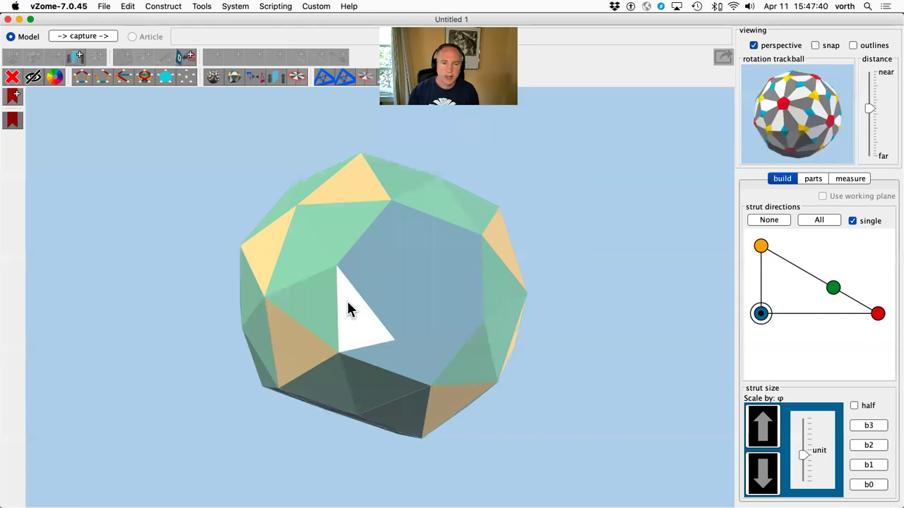
{"action": "left_click", "coordinate": [369, 294]}
{"action": "left_click", "coordinate": [367, 297]}
{"action": "left_click", "coordinate": [353, 312]}
{"action": "left_click", "coordinate": [374, 304]}
{"action": "left_click", "coordinate": [374, 304]}
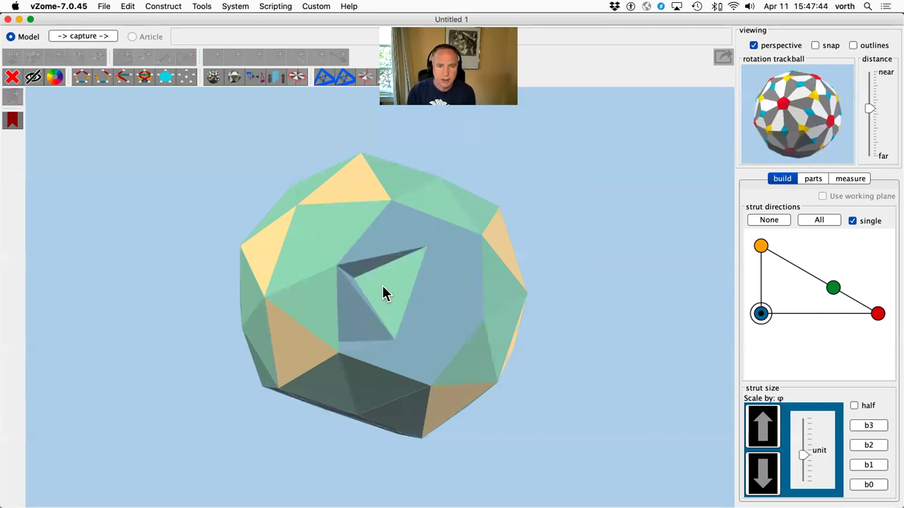
{"action": "left_click", "coordinate": [358, 309]}
{"action": "left_click", "coordinate": [350, 311]}
{"action": "left_click", "coordinate": [386, 295]}
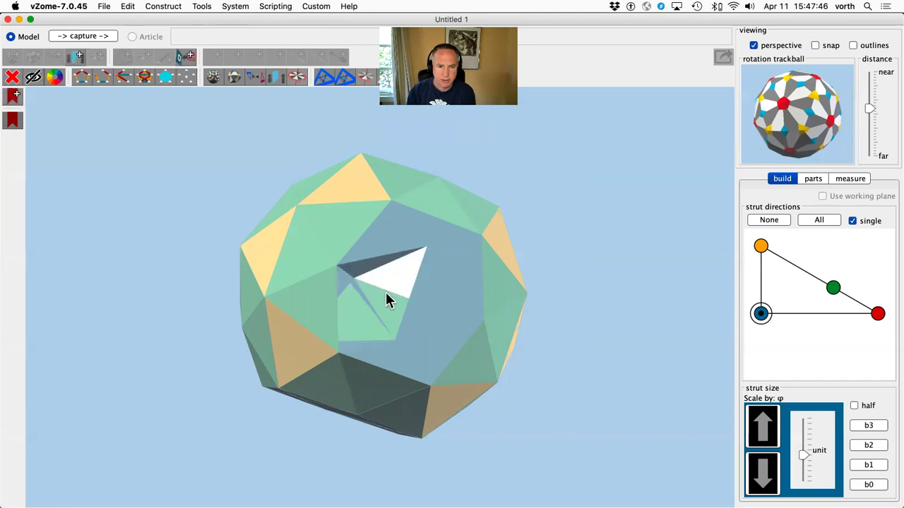
{"action": "left_click", "coordinate": [390, 305]}
{"action": "left_click", "coordinate": [408, 302]}
Delete the four-sided blue panel and further panels around the opening to expose the mesh's inner cells
{"action": "left_click", "coordinate": [427, 295]}
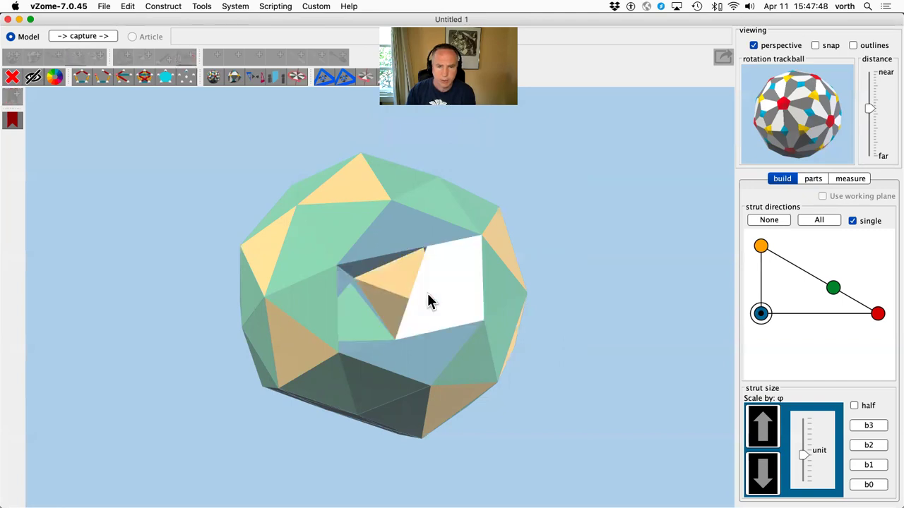
{"action": "left_click", "coordinate": [432, 305]}
{"action": "left_click", "coordinate": [423, 355]}
{"action": "left_click", "coordinate": [431, 331]}
{"action": "left_click", "coordinate": [406, 227]}
{"action": "left_click", "coordinate": [386, 238]}
{"action": "left_click", "coordinate": [393, 253]}
{"action": "left_click", "coordinate": [401, 280]}
{"action": "left_click", "coordinate": [565, 288]}
{"action": "left_click_drag", "start_coordinate": [573, 276], "coordinate": [595, 284]}
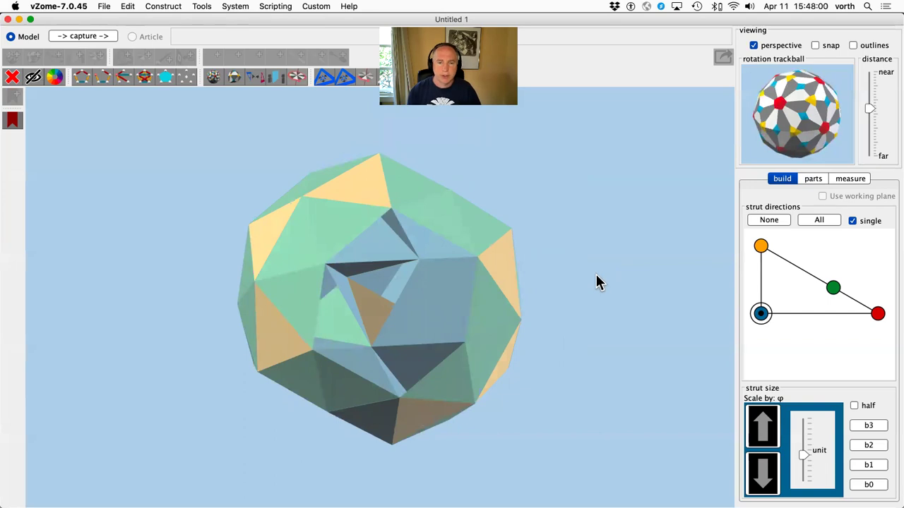
{"action": "mouse_move", "coordinate": [597, 271]}
{"action": "left_mouse_down"}
{"action": "mouse_move", "coordinate": [575, 273]}
{"action": "mouse_move", "coordinate": [617, 276]}
{"action": "mouse_move", "coordinate": [563, 282]}
{"action": "mouse_move", "coordinate": [606, 271]}
{"action": "left_mouse_up"}
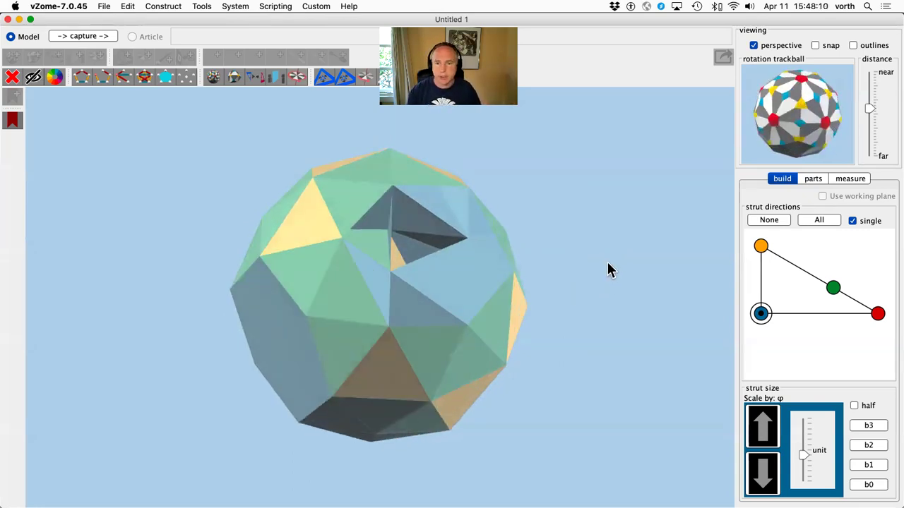
{"action": "left_click_drag", "start_coordinate": [567, 273], "coordinate": [593, 277]}
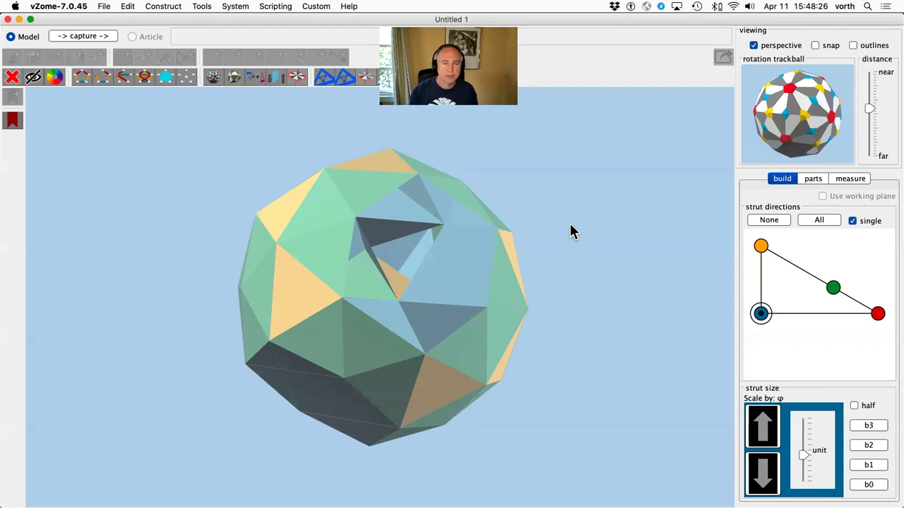
Undo all edits to the model and switch to gap-simple-mesh.json in Visual Studio Code
{"action": "scroll", "coordinate": [570, 223], "scroll_direction": "down", "scroll_amount": 5}
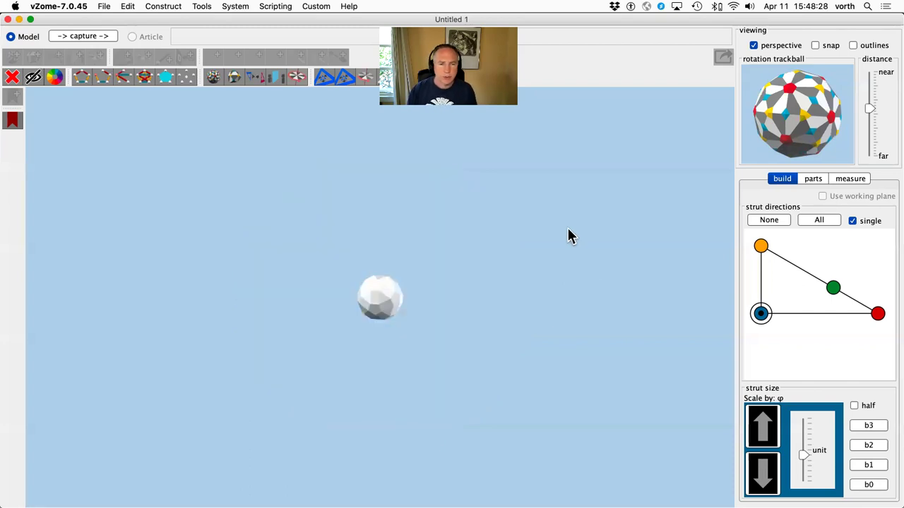
{"action": "key", "text": "super+Tab"}
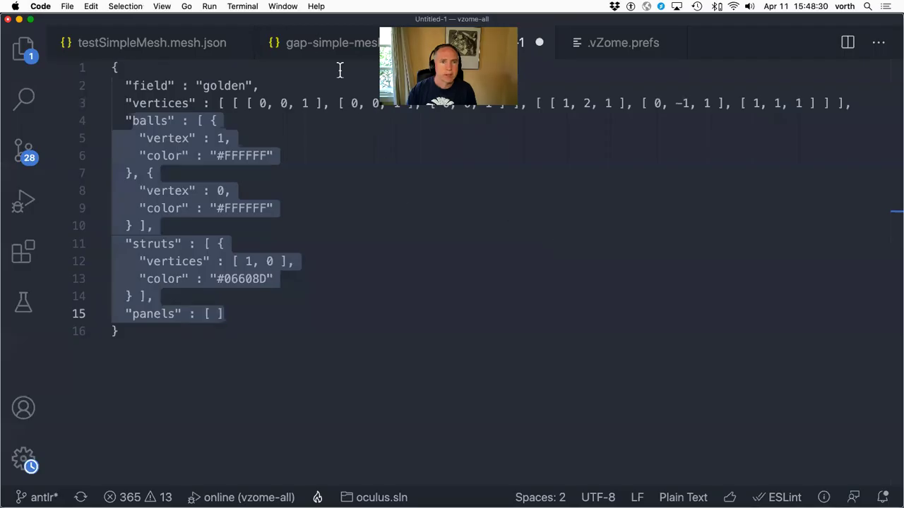
{"action": "left_click", "coordinate": [329, 53]}
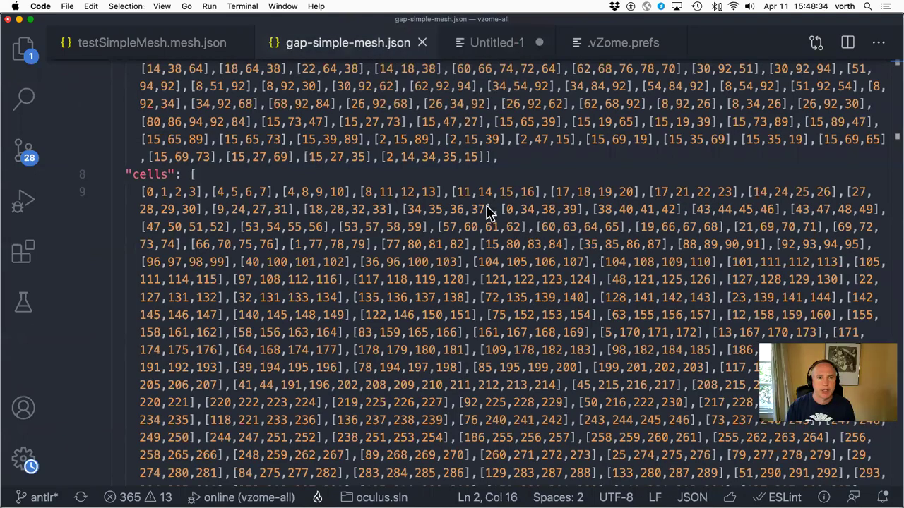
Examine the vertices list in gap-simple-mesh.json and highlight its first vertex, [[0,0,1],[0,0,1],[0,-1,1],[0,0,1]]
{"action": "scroll", "coordinate": [387, 162], "scroll_direction": "up", "scroll_amount": 15}
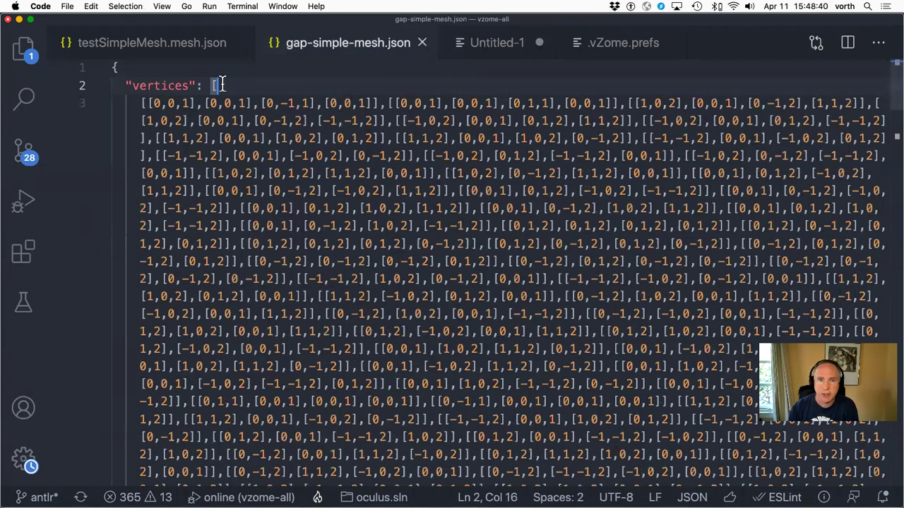
{"action": "left_click_drag", "start_coordinate": [145, 103], "coordinate": [427, 356]}
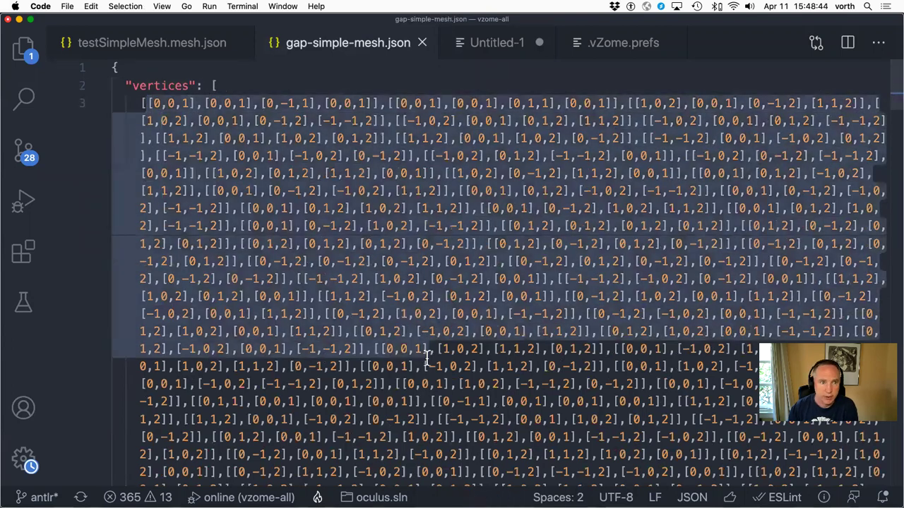
{"action": "left_click", "coordinate": [287, 139]}
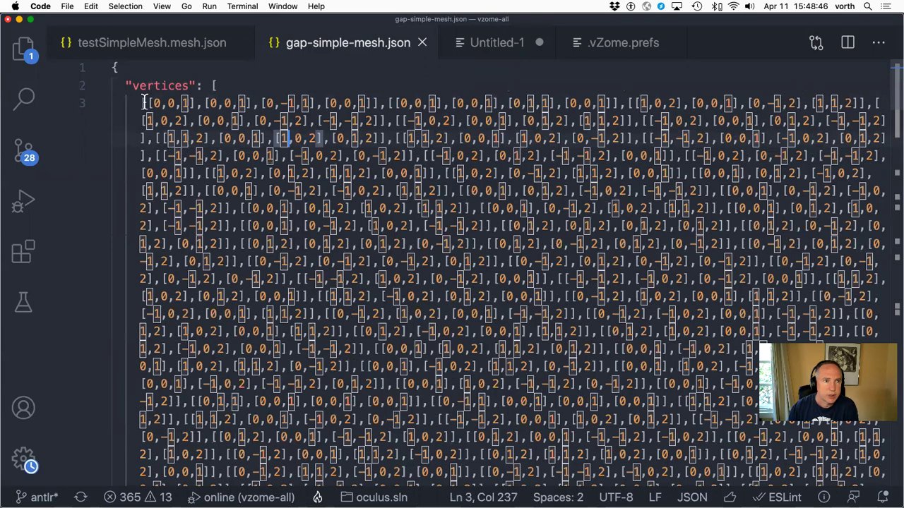
{"action": "left_click_drag", "start_coordinate": [144, 103], "coordinate": [379, 104]}
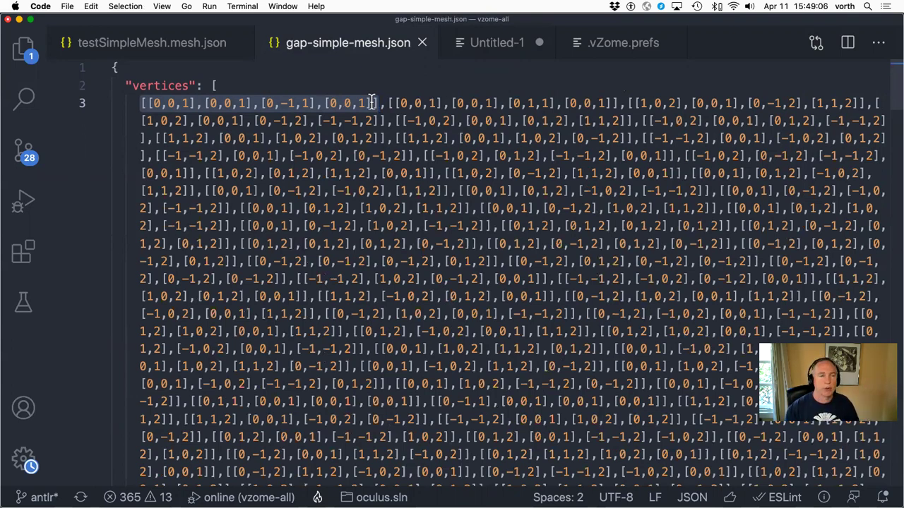
Examine the edges entry and the faces list, highlighting the first face [3,90,57] to relate its indices to the vertices
{"action": "scroll", "coordinate": [371, 102], "scroll_direction": "down", "scroll_amount": 15}
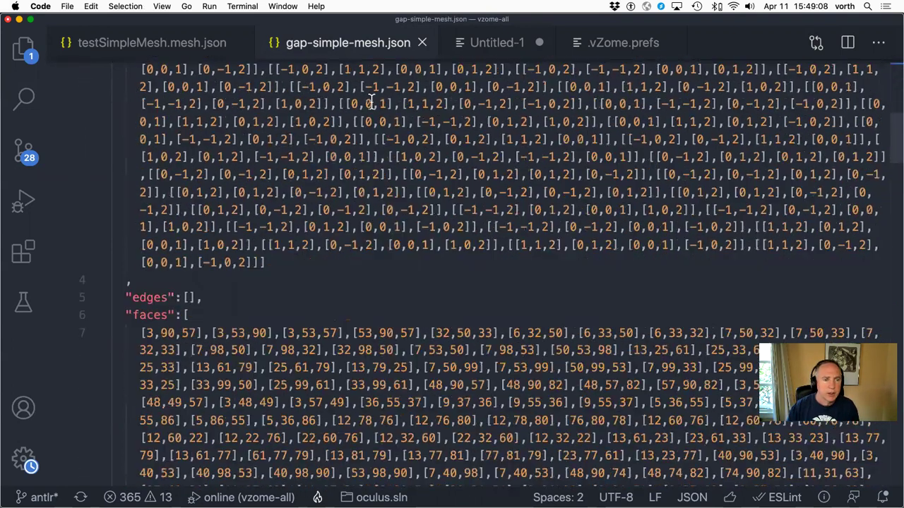
{"action": "left_click", "coordinate": [212, 296]}
{"action": "key", "text": "shift+Home"}
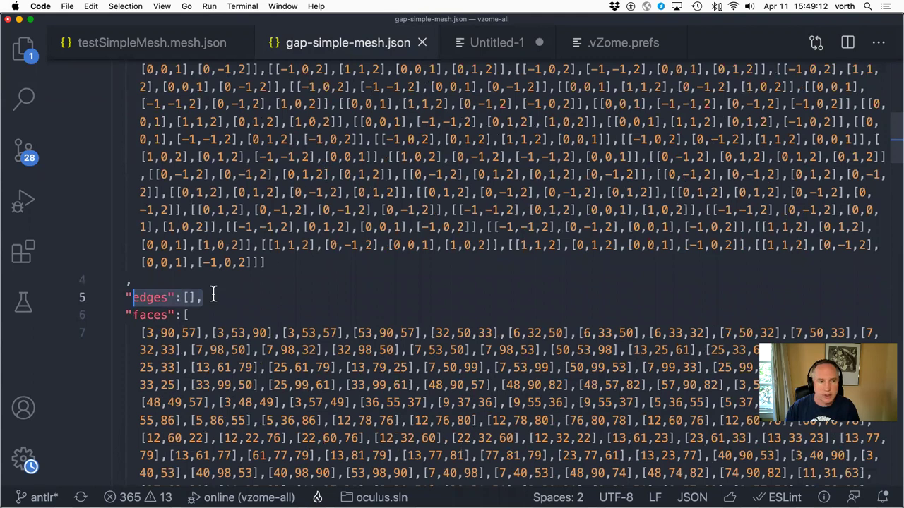
{"action": "key", "text": "shift+Right"}
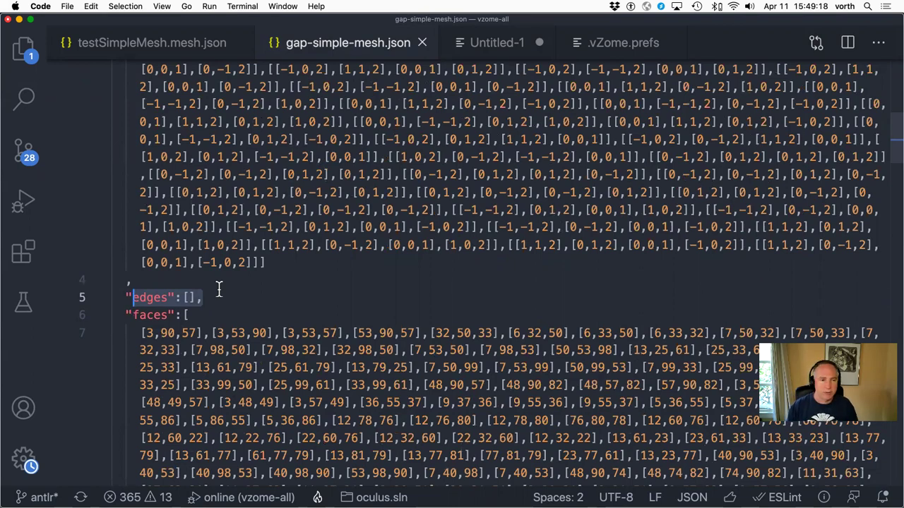
{"action": "scroll", "coordinate": [218, 290], "scroll_direction": "down", "scroll_amount": 10}
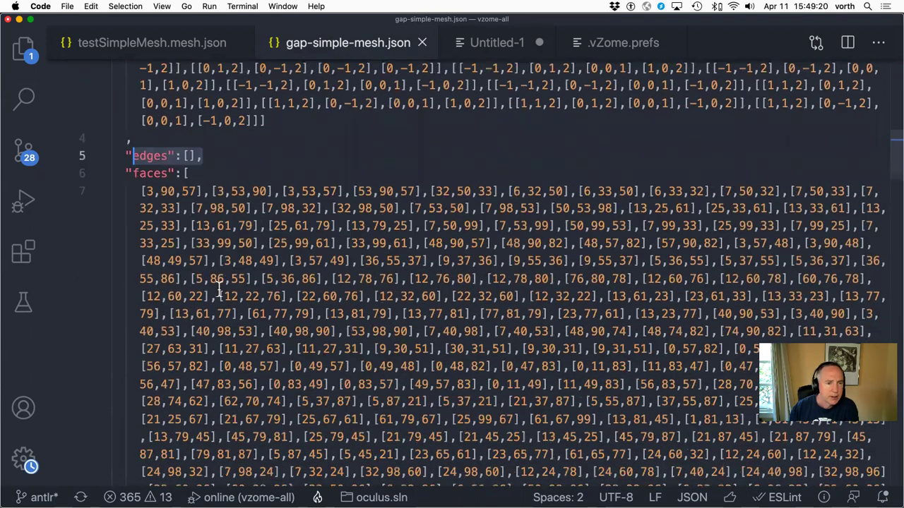
{"action": "scroll", "coordinate": [224, 209], "scroll_direction": "up", "scroll_amount": 5}
{"action": "scroll", "coordinate": [224, 209], "scroll_direction": "up", "scroll_amount": 3}
{"action": "left_click_drag", "start_coordinate": [141, 223], "coordinate": [201, 223]}
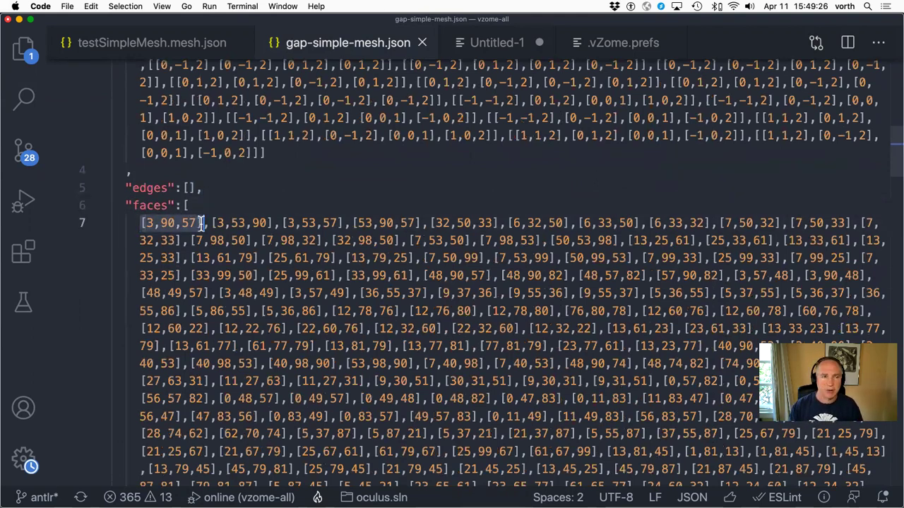
{"action": "left_click_drag", "start_coordinate": [260, 134], "coordinate": [500, 135]}
{"action": "left_click", "coordinate": [146, 223]}
{"action": "left_click", "coordinate": [204, 223], "text": "shift"}
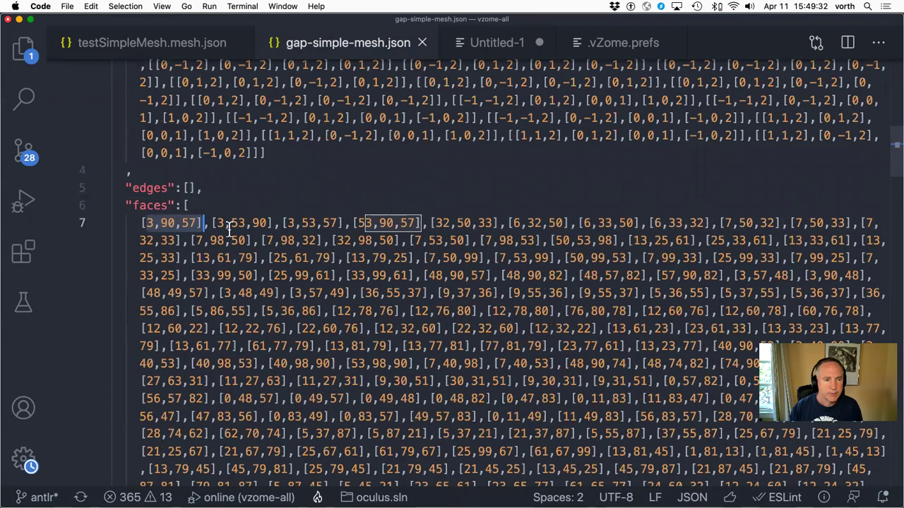
Examine the cells section that follows the faces list and return to the start of the file
{"action": "scroll", "coordinate": [226, 227], "scroll_direction": "down", "scroll_amount": 10}
{"action": "scroll", "coordinate": [228, 230], "scroll_direction": "down", "scroll_amount": 10}
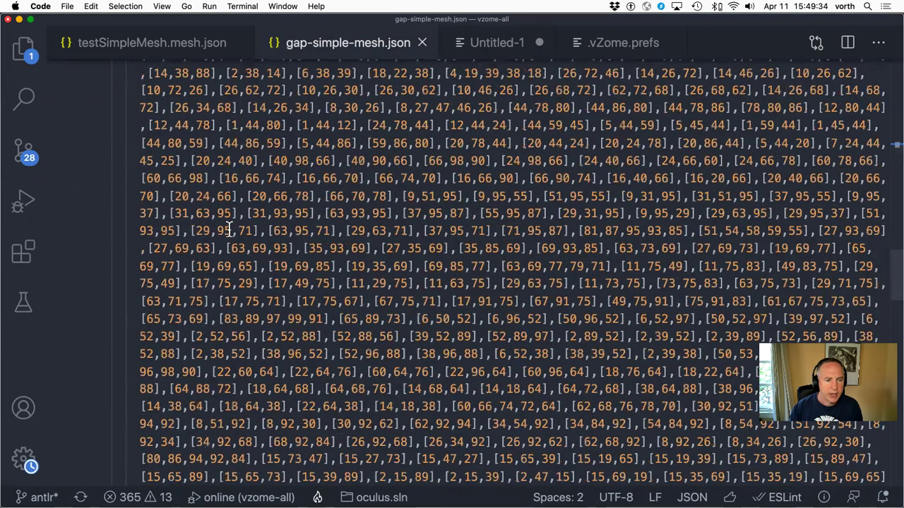
{"action": "left_click", "coordinate": [134, 182]}
{"action": "left_click", "coordinate": [242, 233], "text": "shift"}
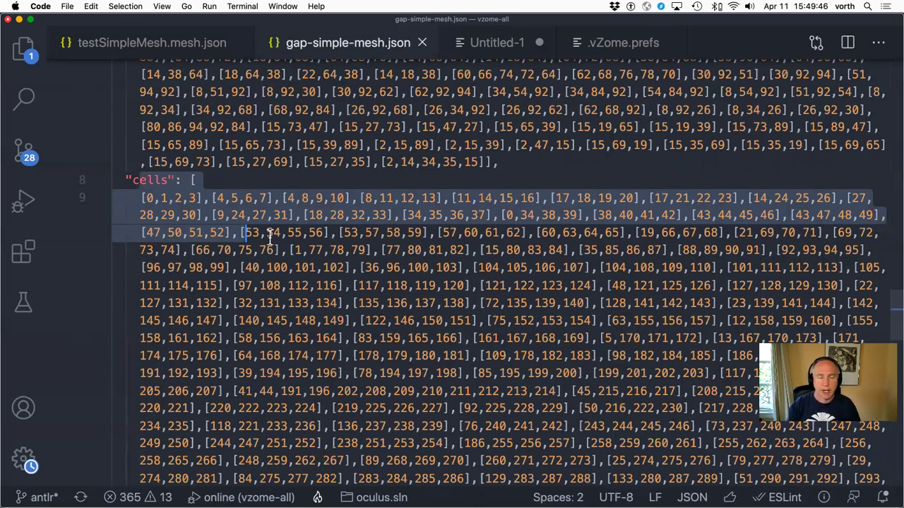
{"action": "left_click", "coordinate": [269, 238]}
{"action": "scroll", "coordinate": [269, 239], "scroll_direction": "up", "scroll_amount": 20}
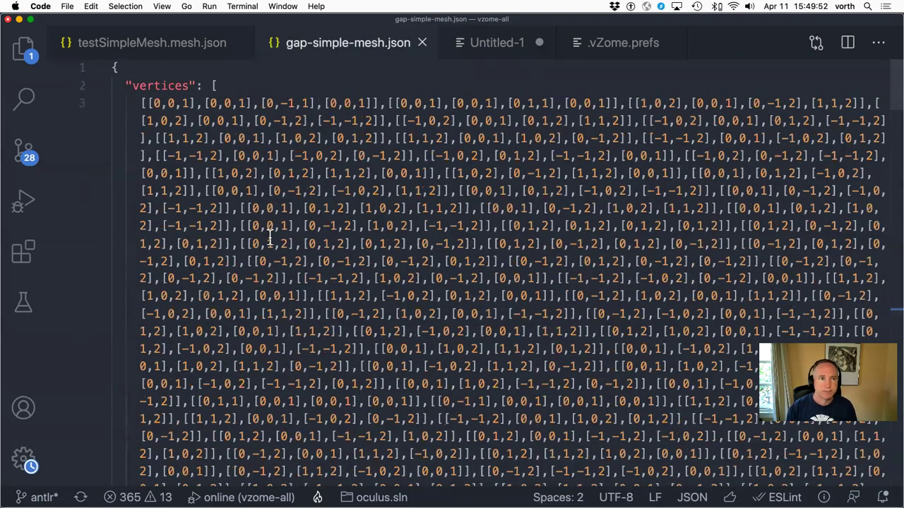
Switch to Chrome and look over the introduction and images on the Pentagonorhombic Trisnub Trisoctachoron page
{"action": "key", "text": "super+Tab"}
{"action": "key", "text": "super+Tab"}
{"action": "key", "text": "super+Tab"}
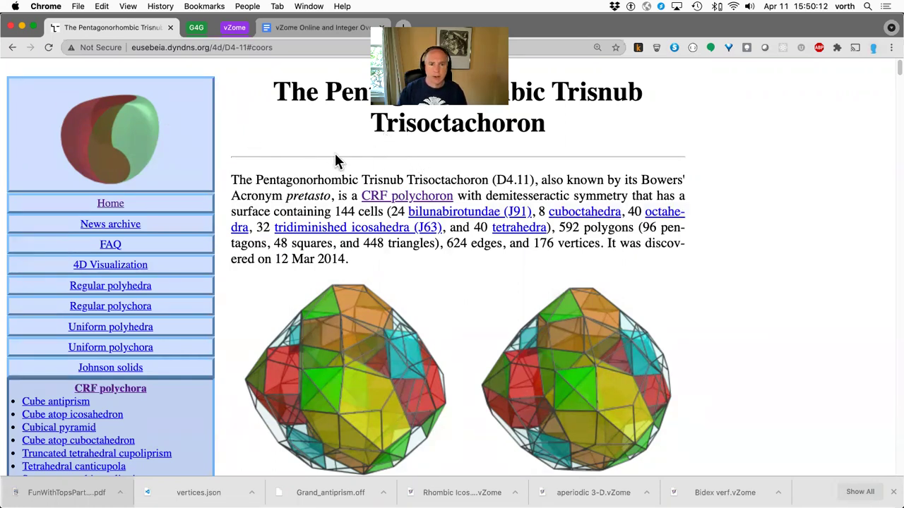
{"action": "scroll", "coordinate": [487, 158], "scroll_direction": "down", "scroll_amount": 1}
{"action": "scroll", "coordinate": [490, 158], "scroll_direction": "up", "scroll_amount": 1}
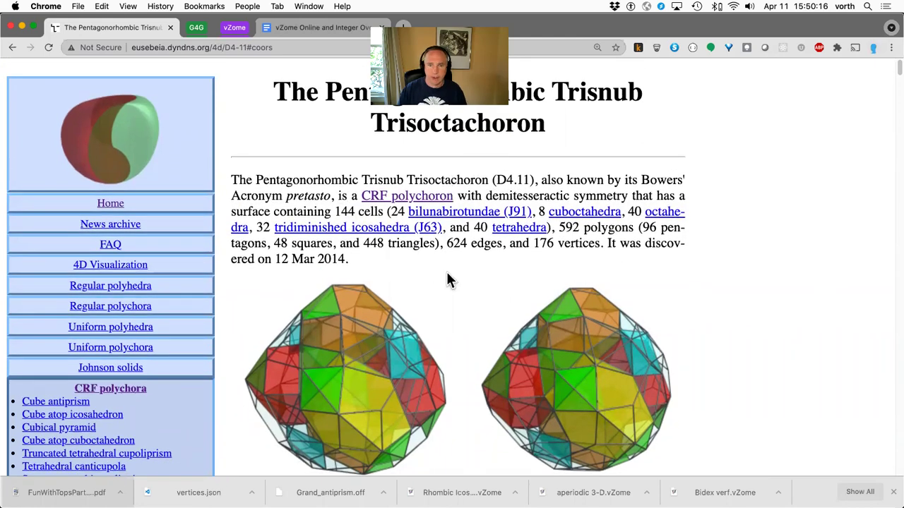
{"action": "scroll", "coordinate": [443, 274], "scroll_direction": "down", "scroll_amount": 2}
{"action": "scroll", "coordinate": [445, 274], "scroll_direction": "down", "scroll_amount": 9}
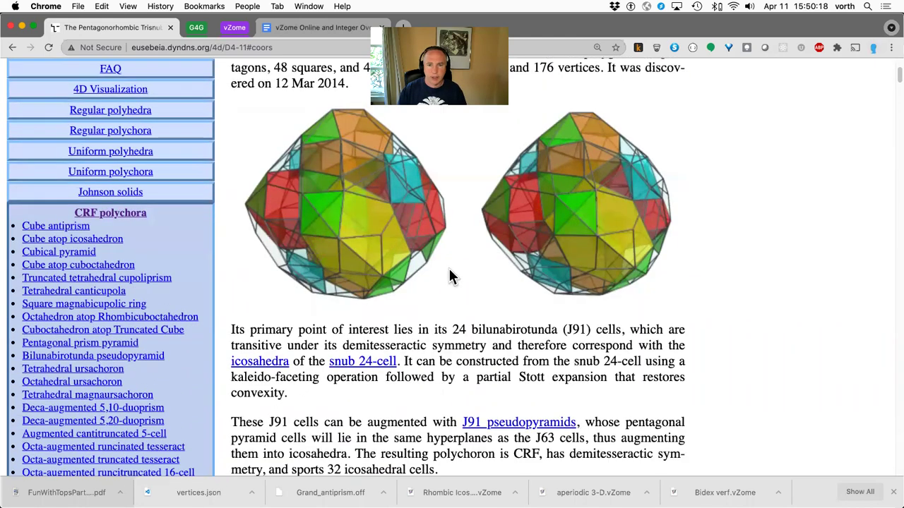
{"action": "scroll", "coordinate": [448, 266], "scroll_direction": "down", "scroll_amount": 5}
{"action": "scroll", "coordinate": [448, 266], "scroll_direction": "up", "scroll_amount": 6}
{"action": "scroll", "coordinate": [448, 267], "scroll_direction": "down", "scroll_amount": 7}
{"action": "scroll", "coordinate": [448, 266], "scroll_direction": "up", "scroll_amount": 15}
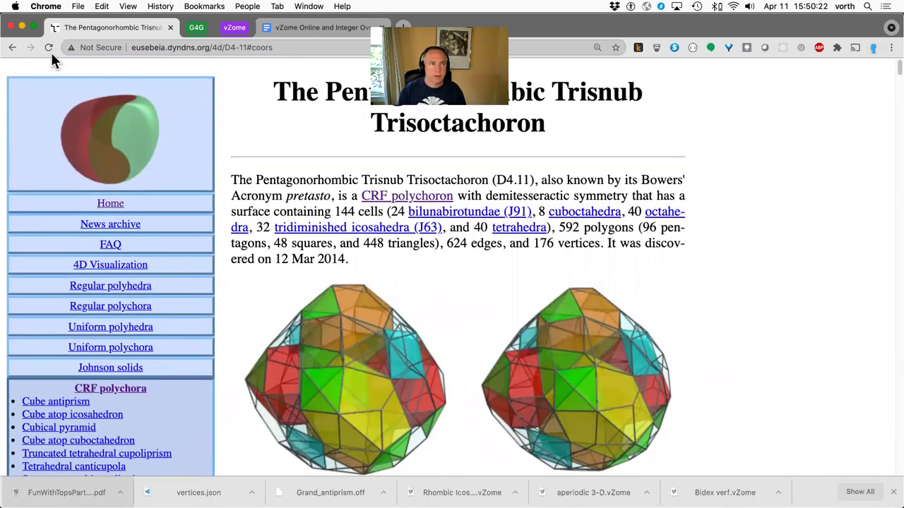
Go back to the 4D Euclidean space home page and follow the Polytope of the Month's full algebraic coordinates link
{"action": "left_click", "coordinate": [12, 48]}
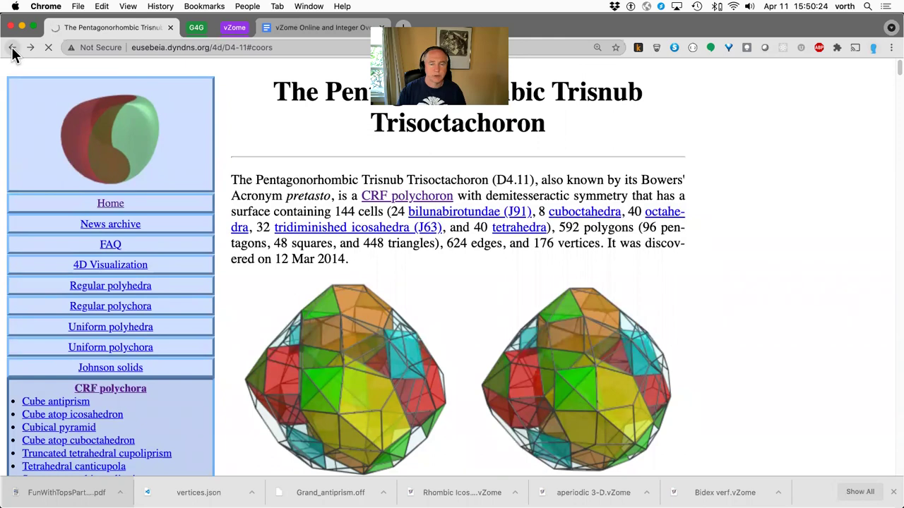
{"action": "scroll", "coordinate": [325, 195], "scroll_direction": "up", "scroll_amount": 5}
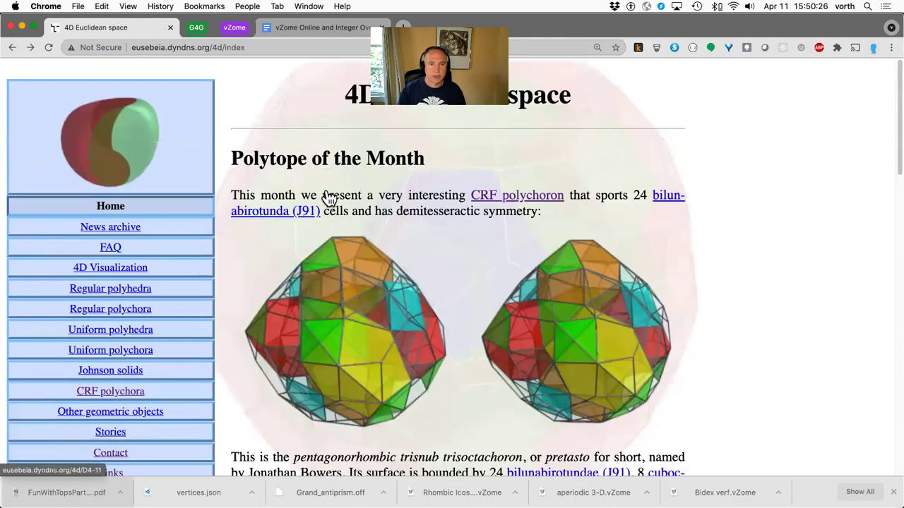
{"action": "scroll", "coordinate": [400, 249], "scroll_direction": "down", "scroll_amount": 5}
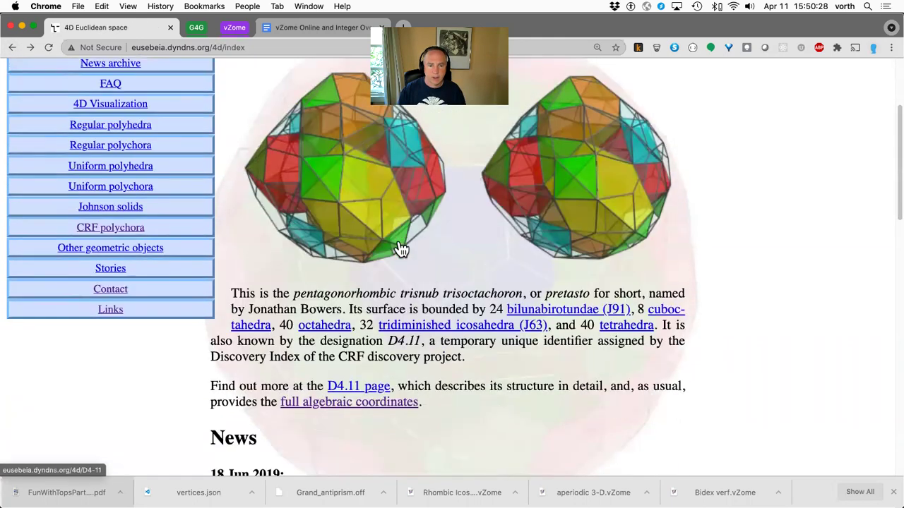
{"action": "scroll", "coordinate": [399, 249], "scroll_direction": "down", "scroll_amount": 3}
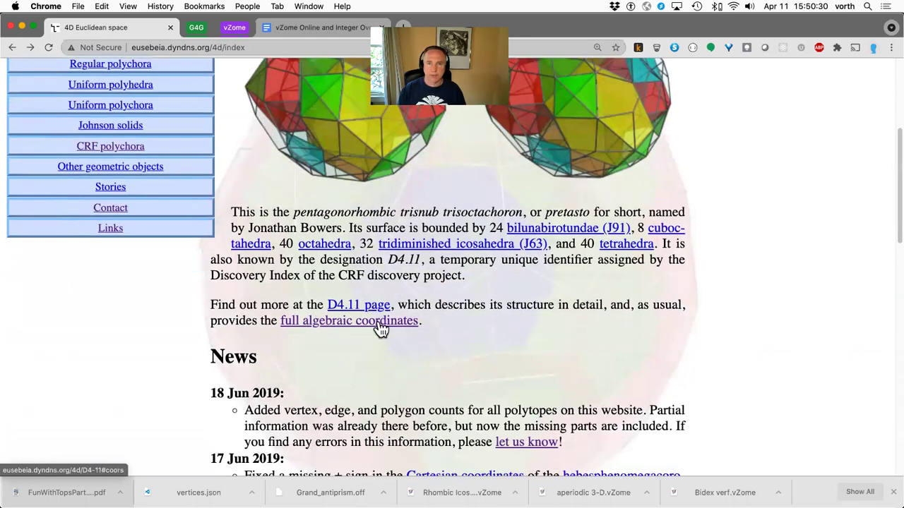
{"action": "left_click", "coordinate": [379, 323]}
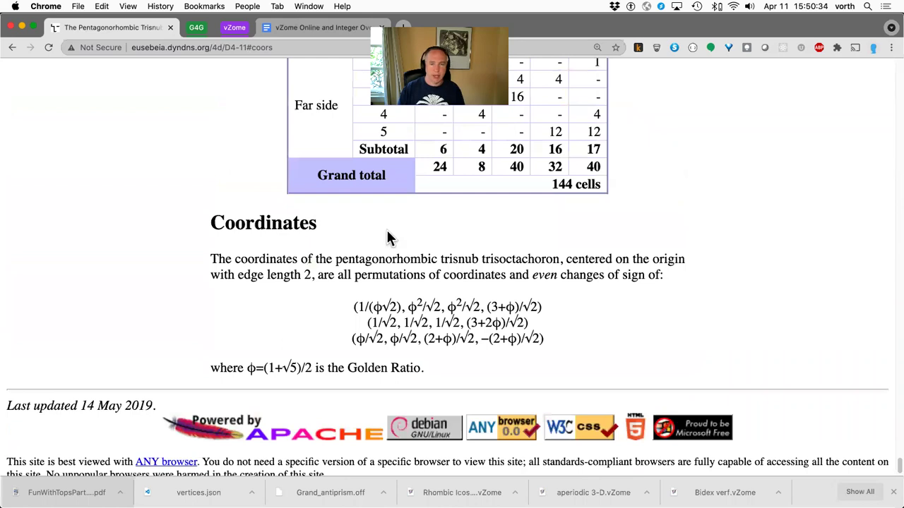
Examine the polytope's Coordinates section, highlighting the coordinate rules and the words "permutations of coordinates"
{"action": "scroll", "coordinate": [389, 238], "scroll_direction": "down", "scroll_amount": 1}
{"action": "left_click_drag", "start_coordinate": [317, 258], "coordinate": [654, 327]}
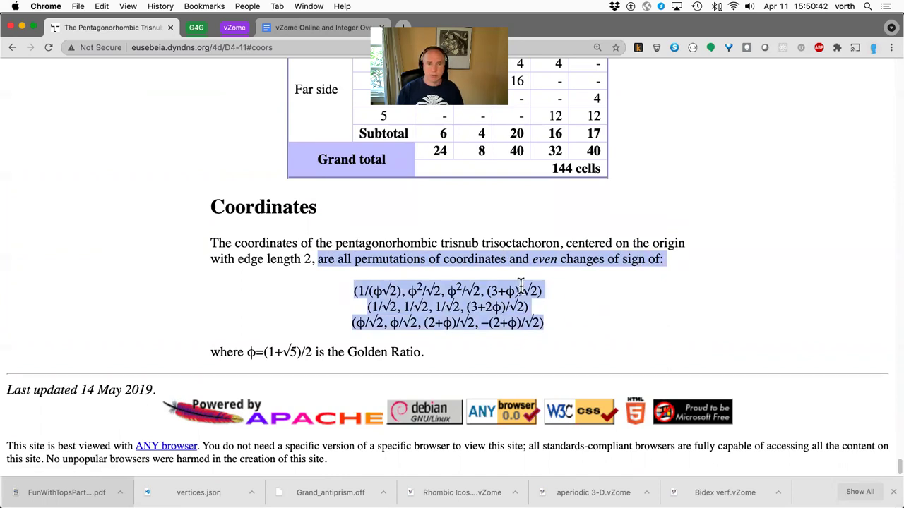
{"action": "left_click", "coordinate": [396, 261]}
{"action": "left_click_drag", "start_coordinate": [355, 260], "coordinate": [507, 260]}
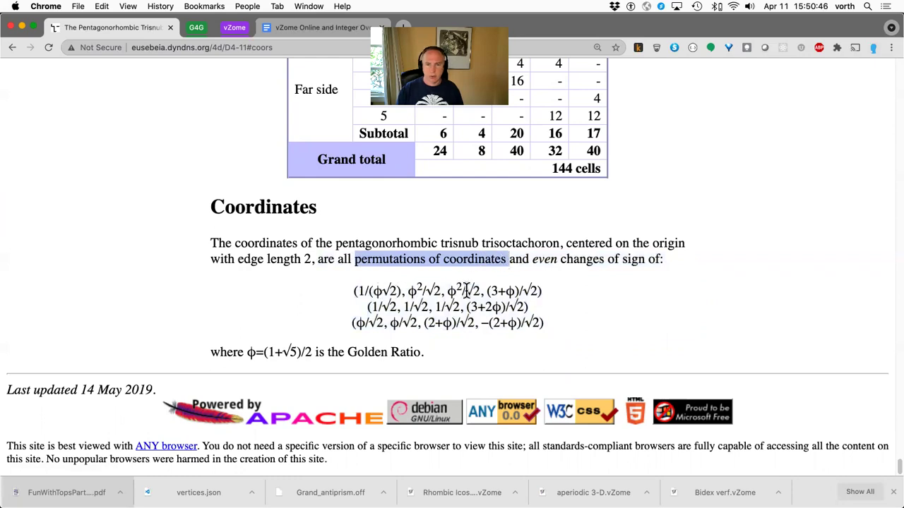